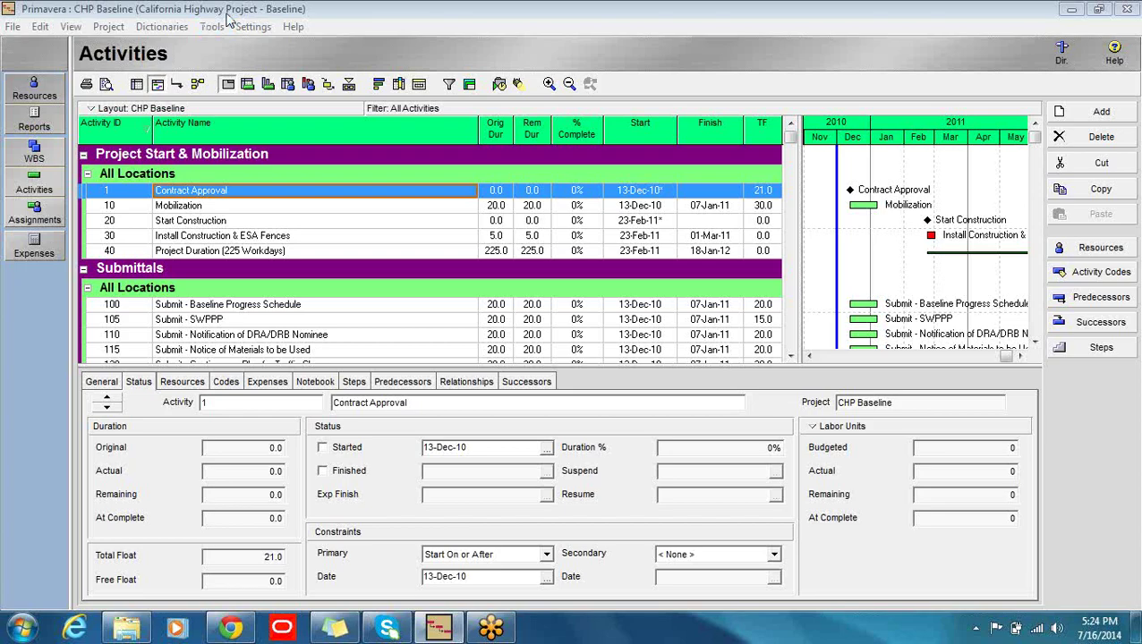
- Start exporting the project in Spreadsheet (XLS) format with Activities as the data type
left_click(11, 27)
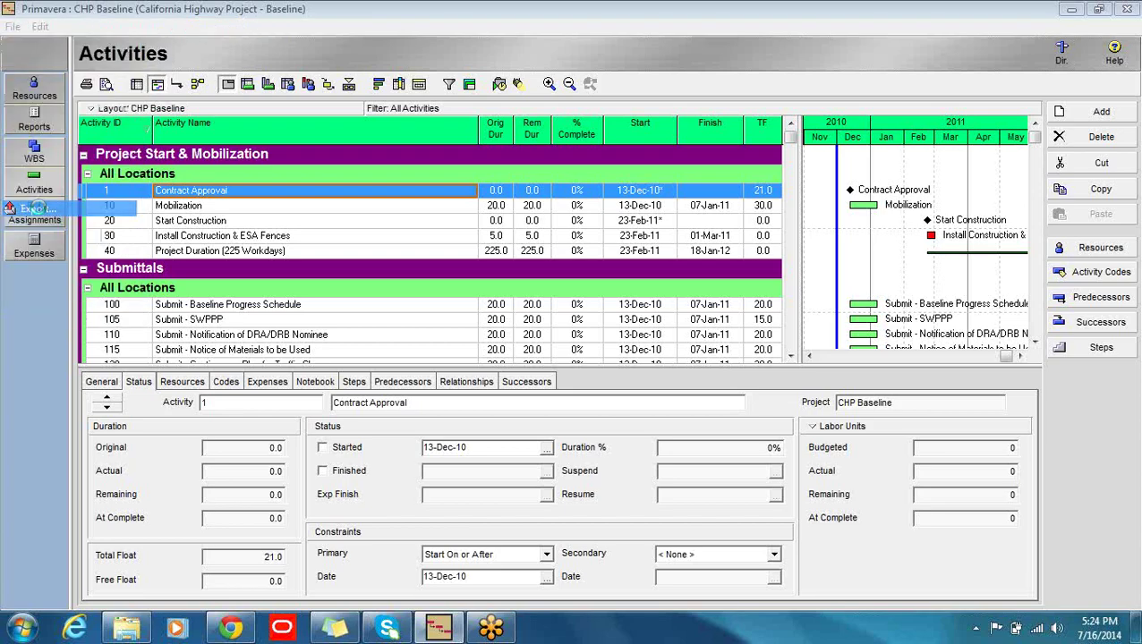
left_click(38, 209)
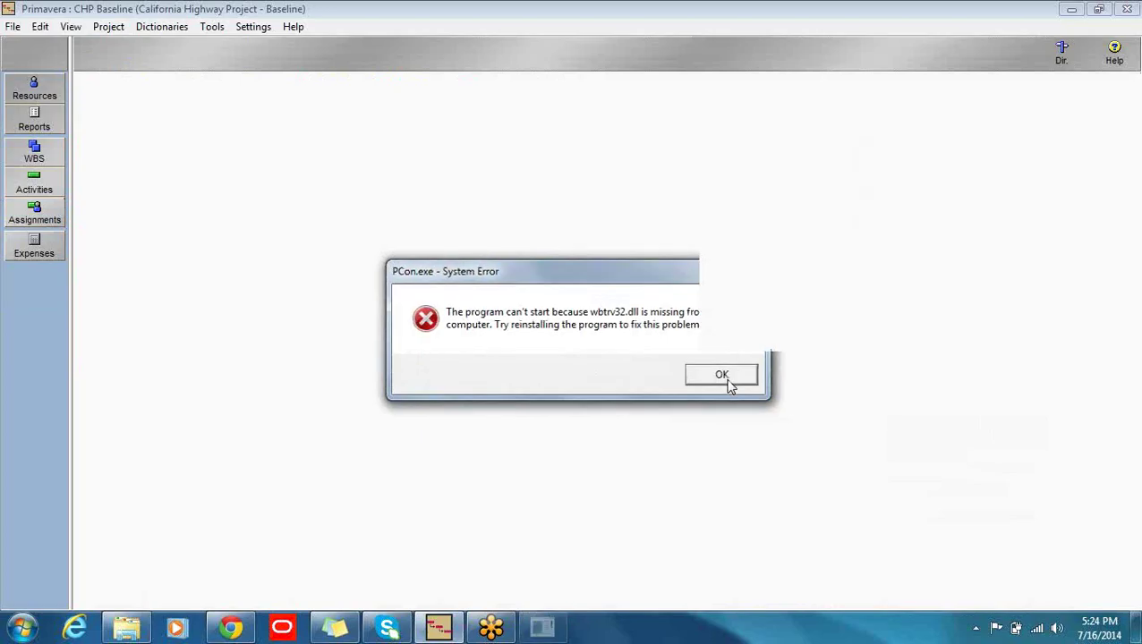
left_click(722, 376)
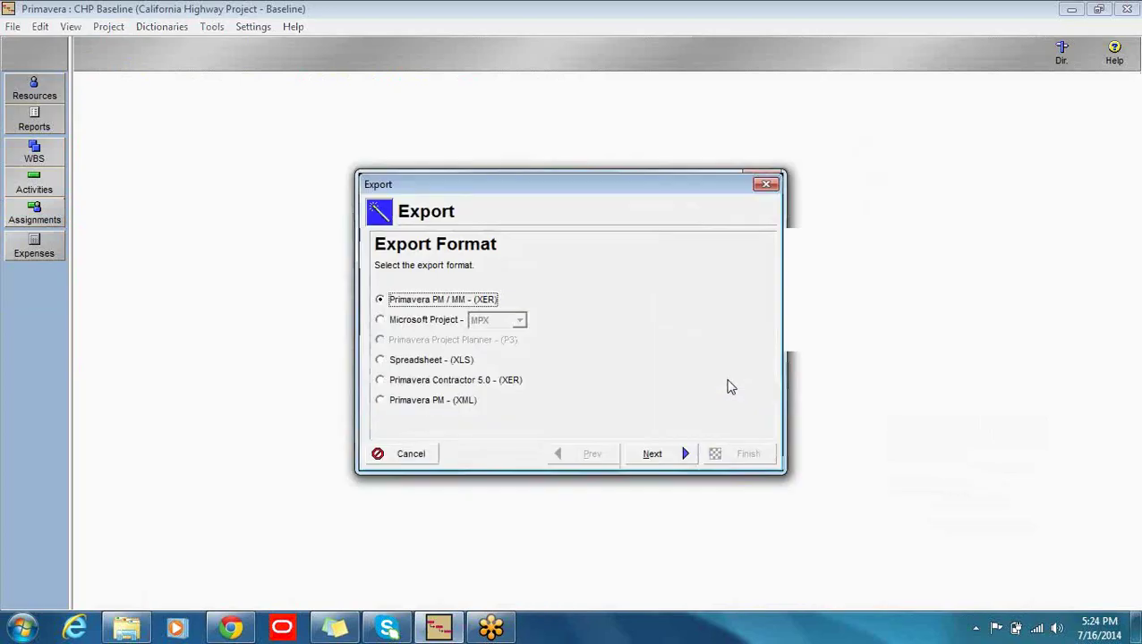
left_click(387, 362)
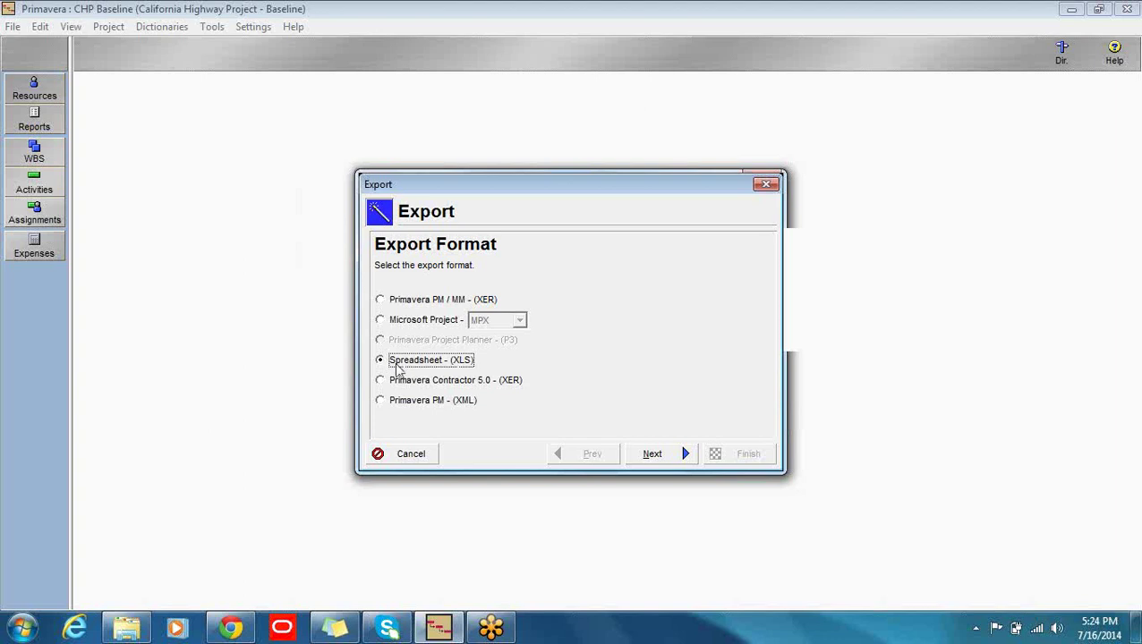
left_click(663, 456)
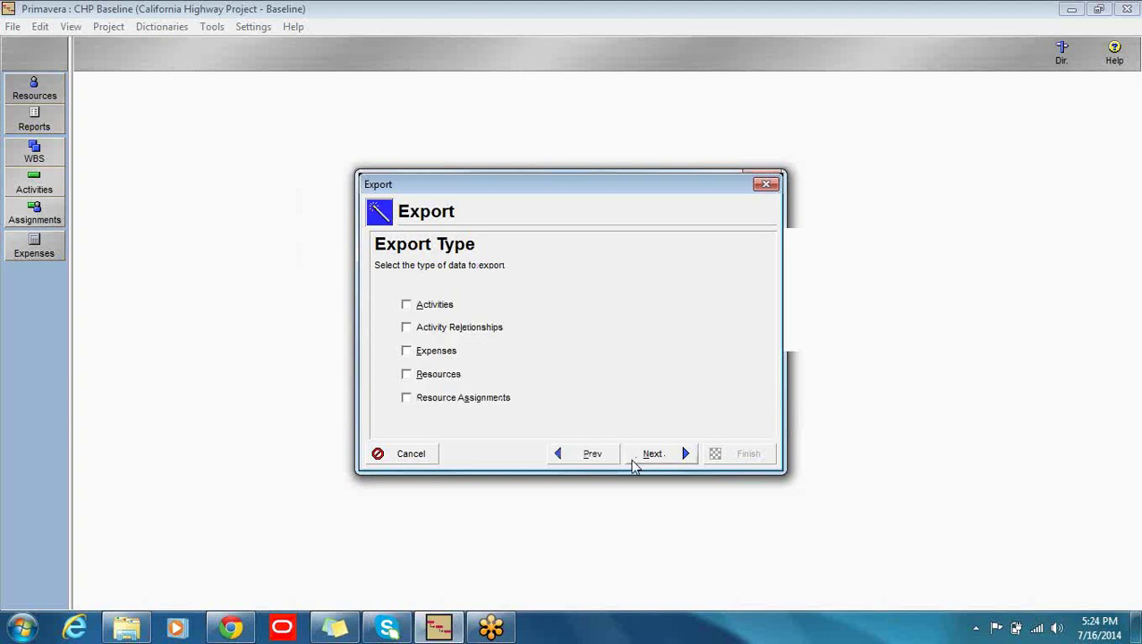
left_click(408, 306)
left_click(664, 458)
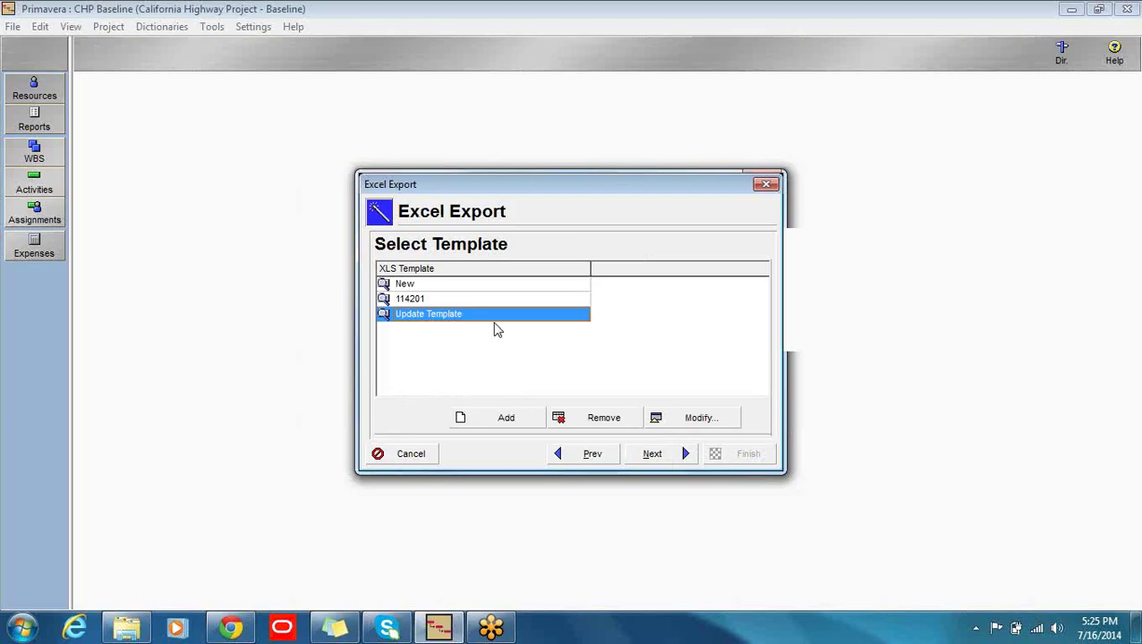
- Open the Update Template for modification and examine its selected columns, from Activity Status through Start
left_click(700, 417)
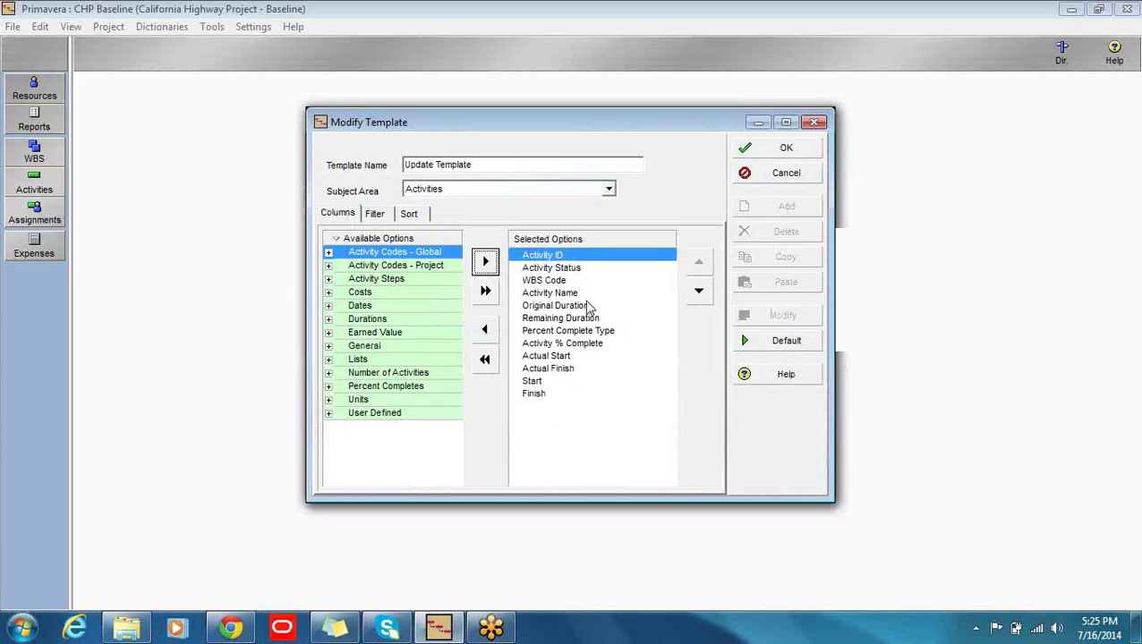
left_click(567, 269)
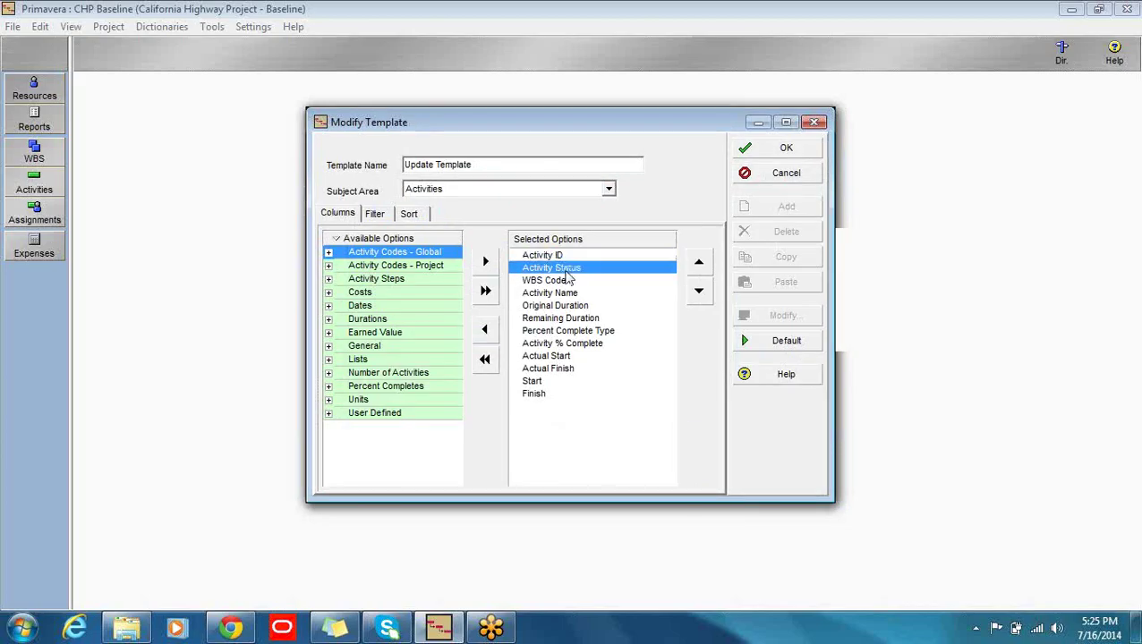
left_click(562, 281)
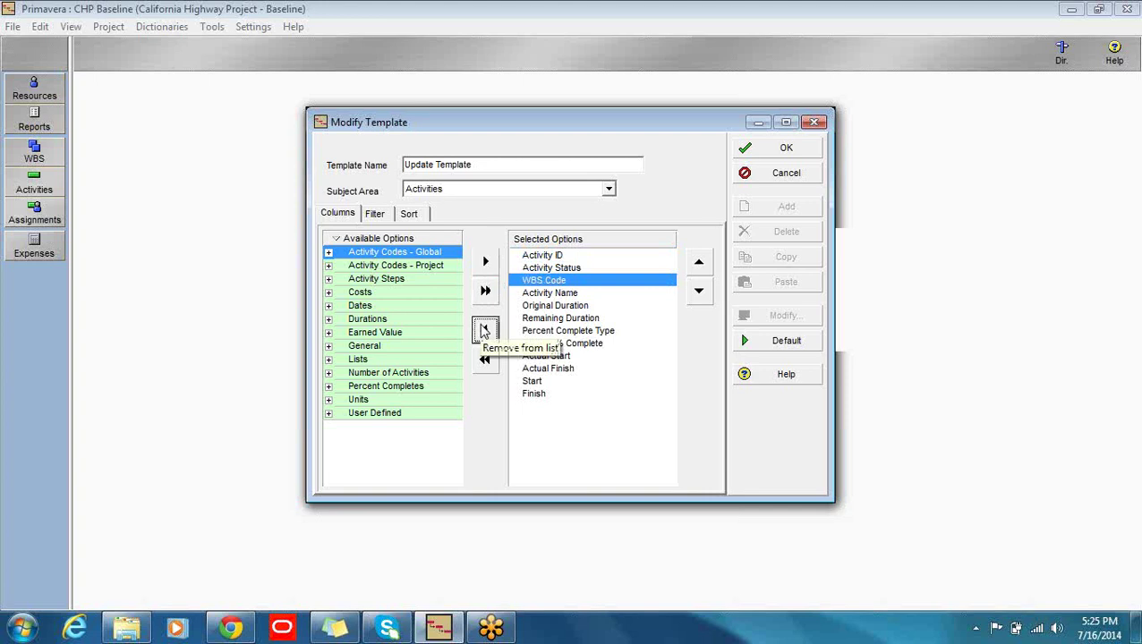
left_click(555, 295)
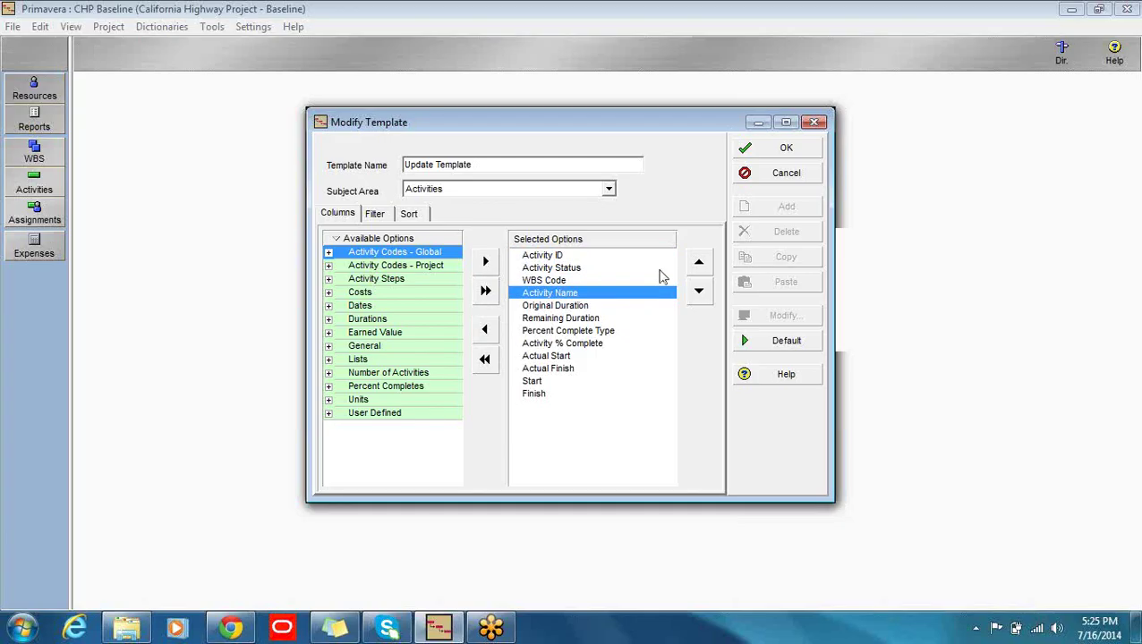
left_click(590, 318)
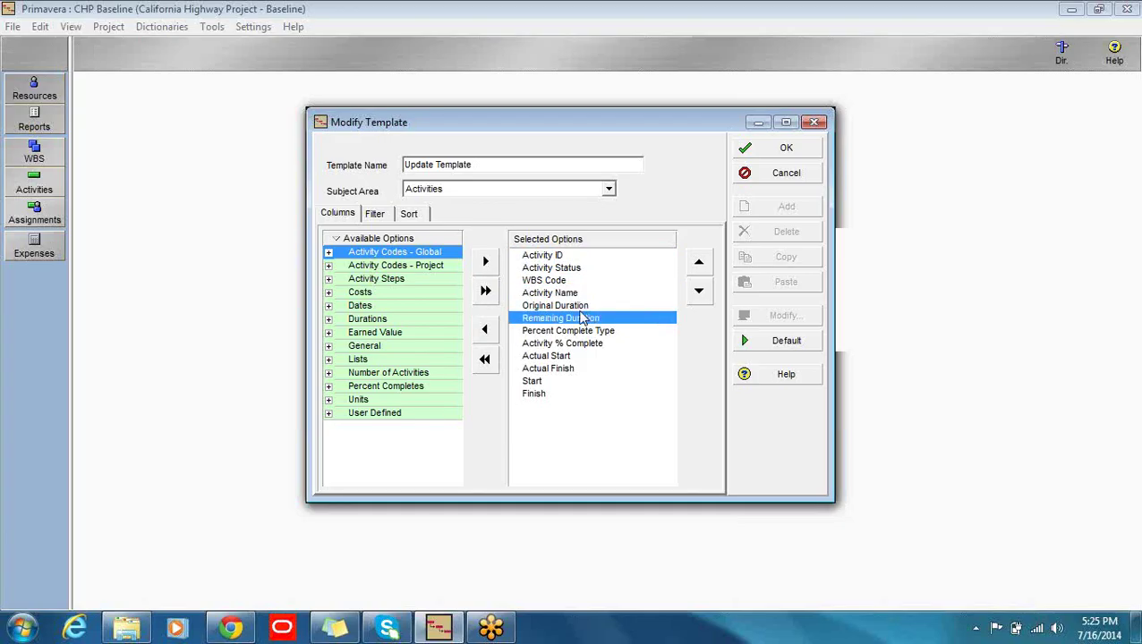
left_click(580, 307)
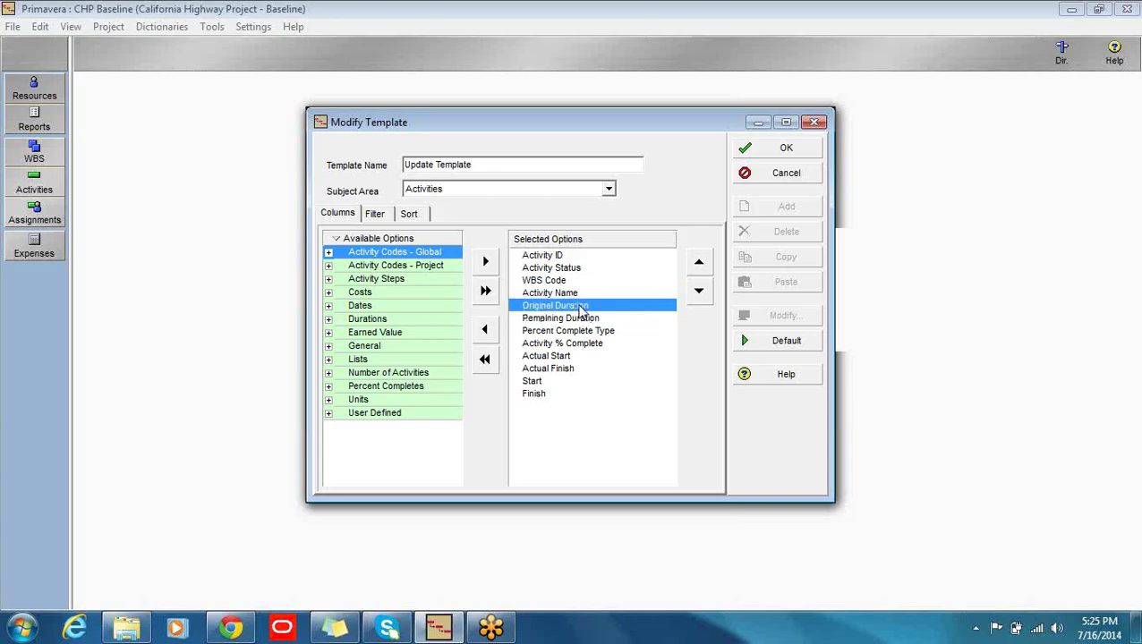
left_click(587, 345)
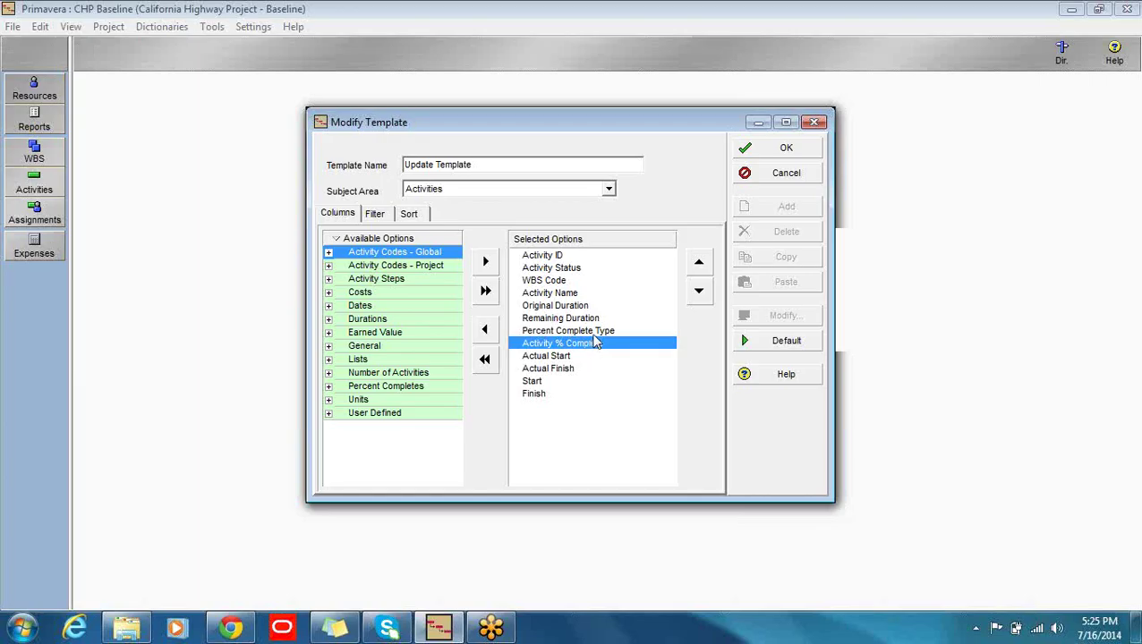
left_click(591, 333)
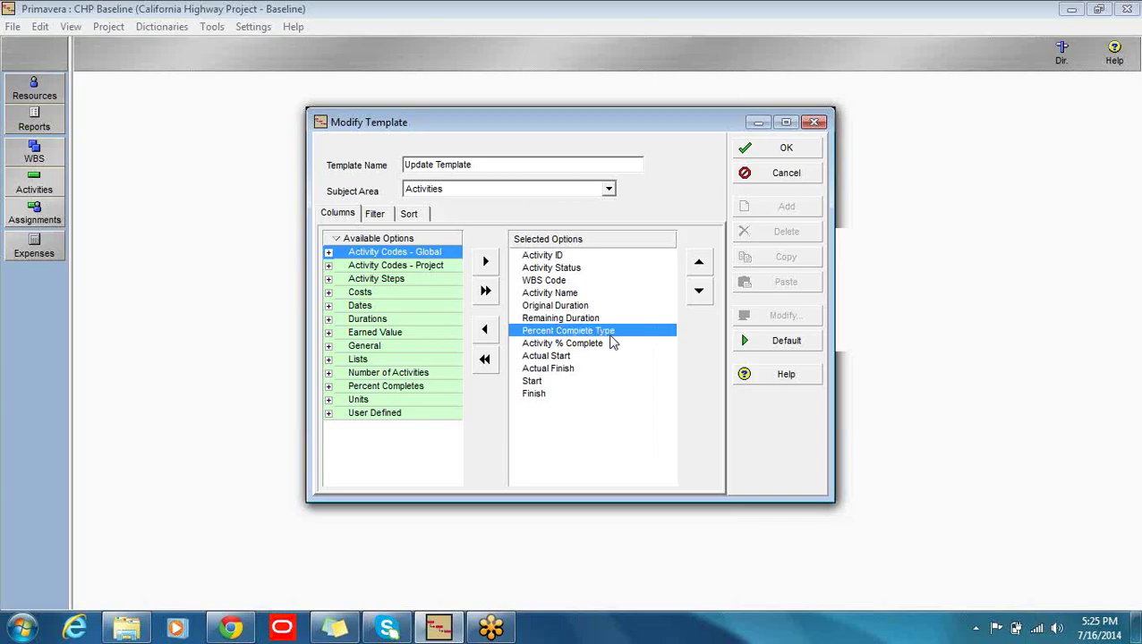
left_click(564, 357)
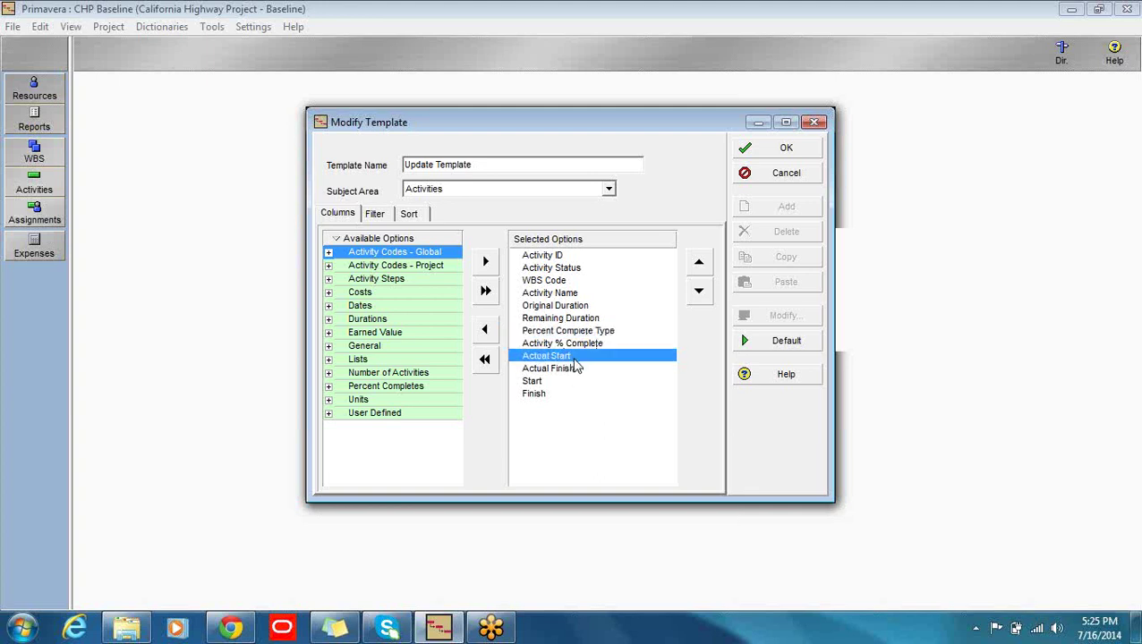
left_click(574, 371)
left_click(561, 382)
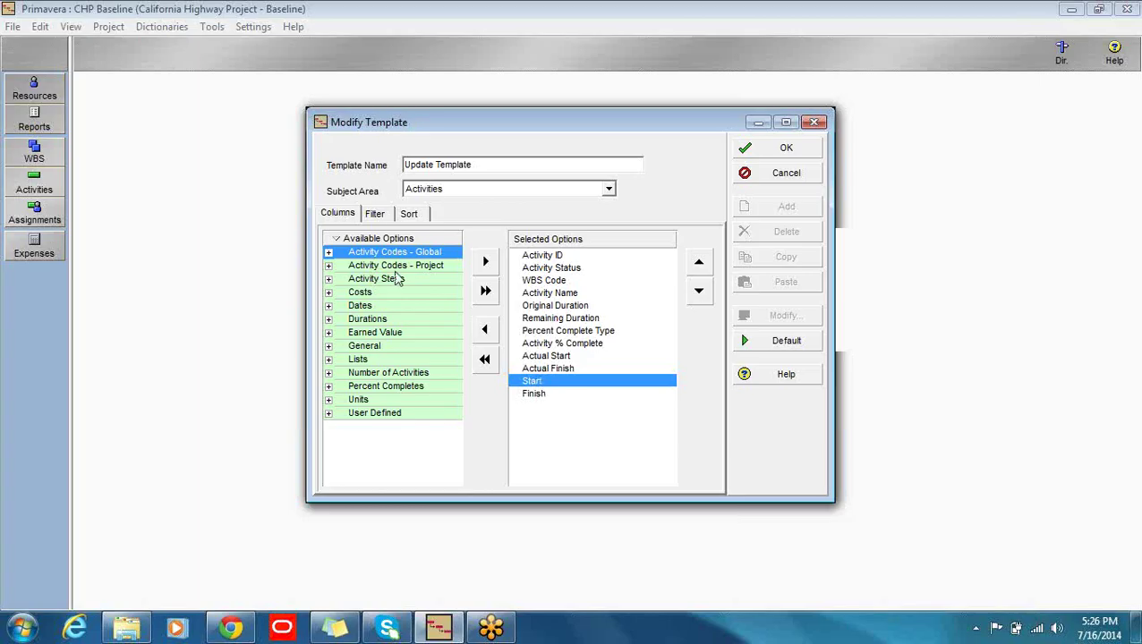
- Review the Update Template's filter and sort settings and accept the template
left_click(385, 217)
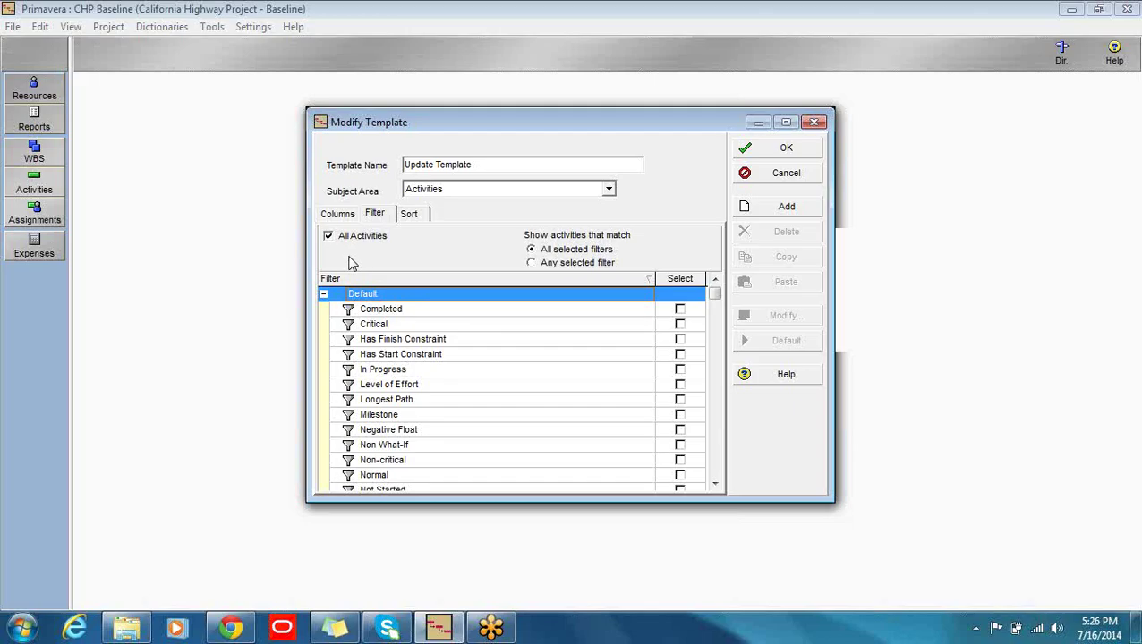
left_click(417, 215)
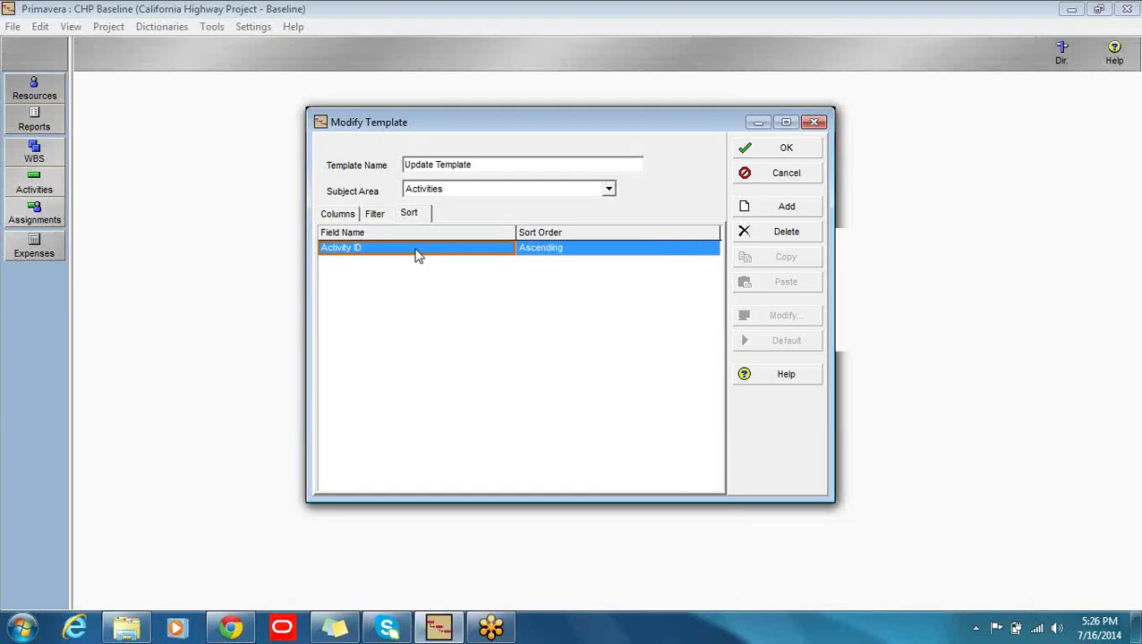
left_click(768, 148)
- Export the CHP Baseline activities with the Update Template to CHP Baseline-Activities.xls on the desktop
left_click(654, 454)
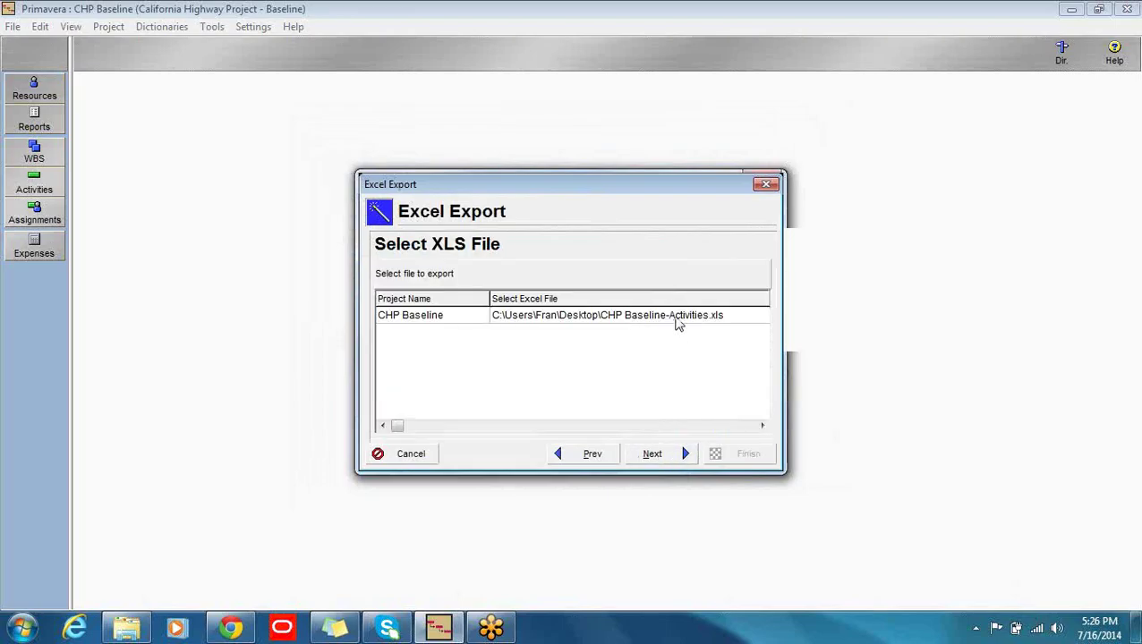
left_click(672, 455)
left_click(731, 463)
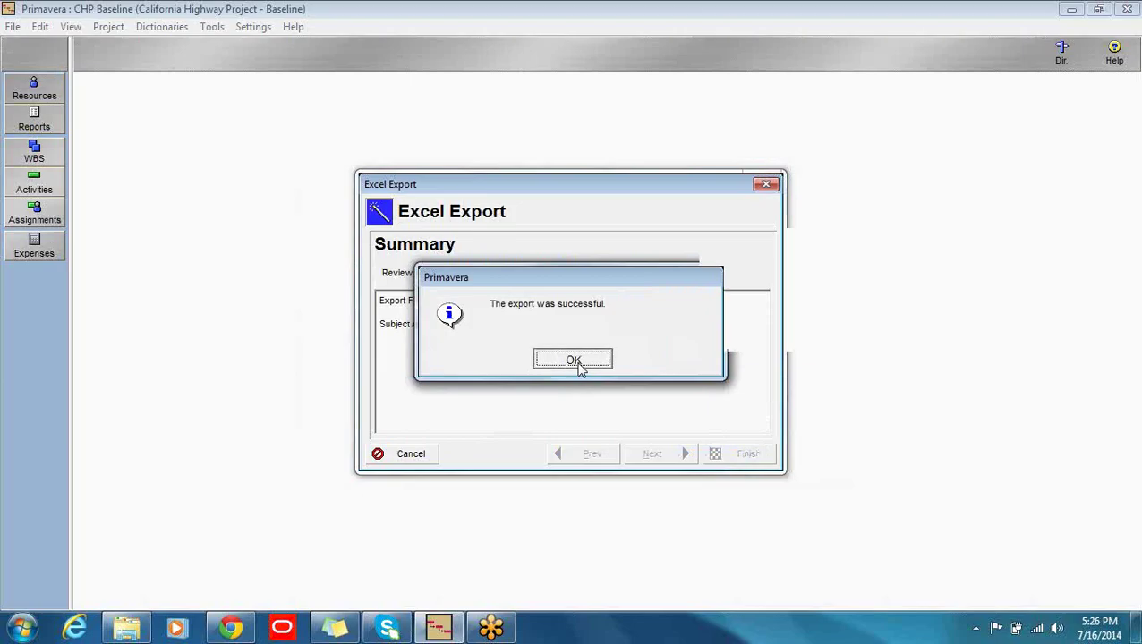
left_click(574, 360)
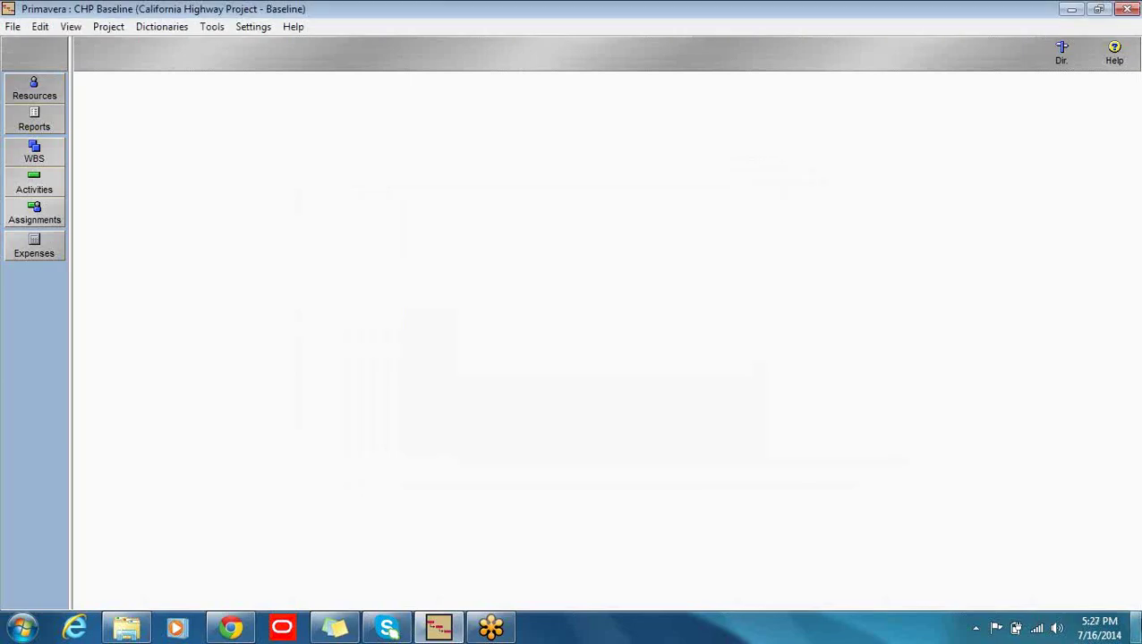
- Show the desktop and open the exported CHP Baseline-Activities spreadsheet in Excel
left_click(1134, 631)
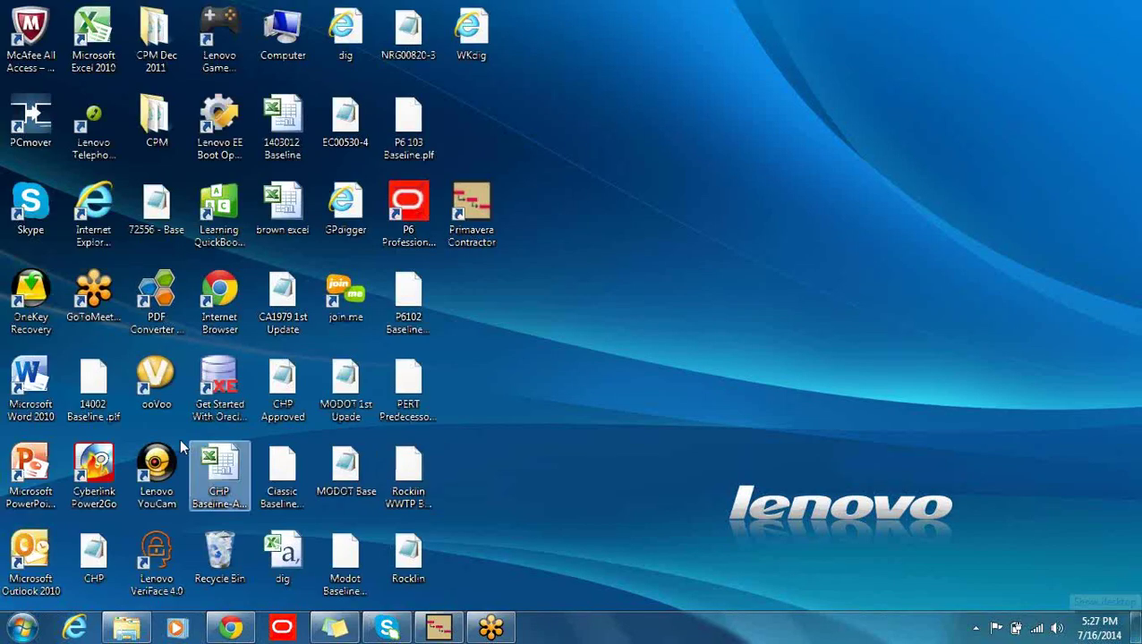
left_click(233, 454)
double_click(232, 454)
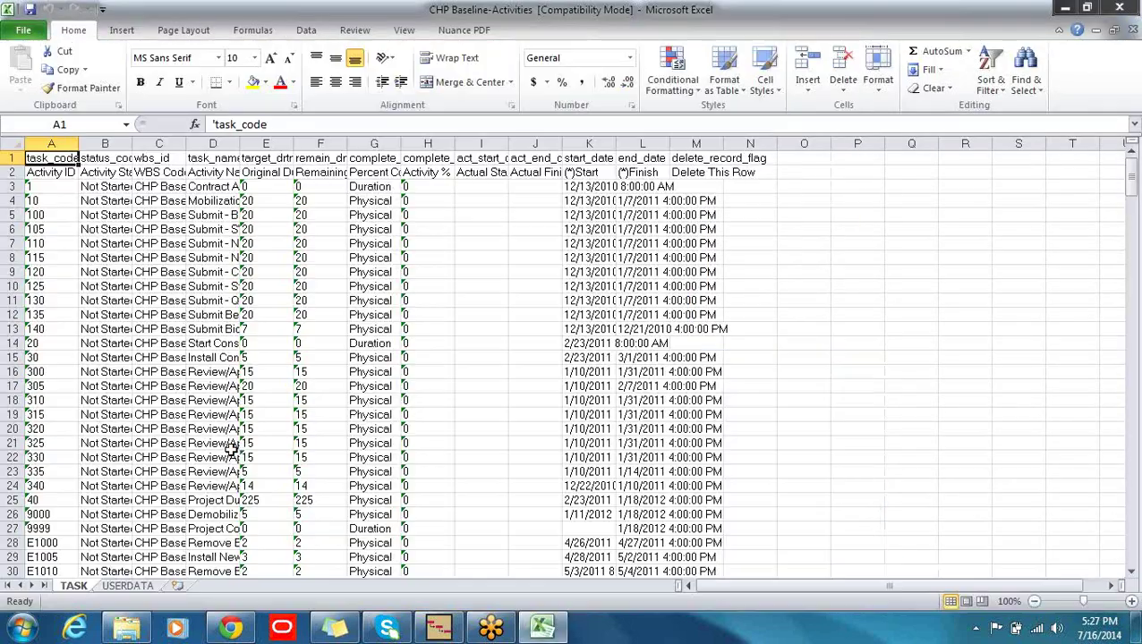
- Autofit the width of all columns in the TASK sheet to their contents
left_click(13, 144)
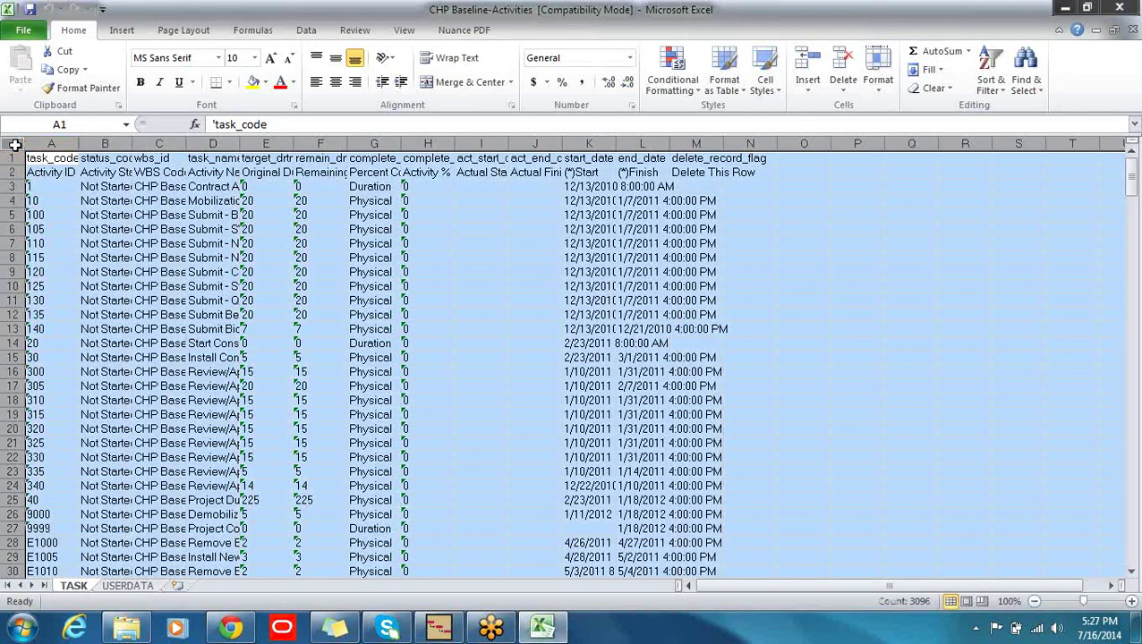
double_click(186, 145)
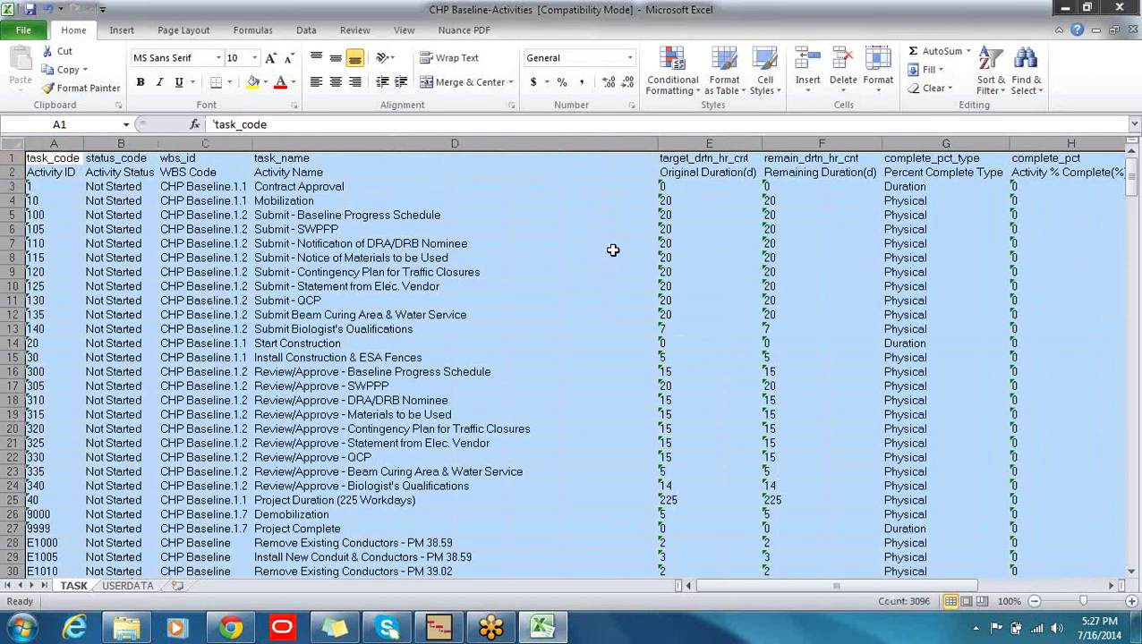
key("ctrl+Home")
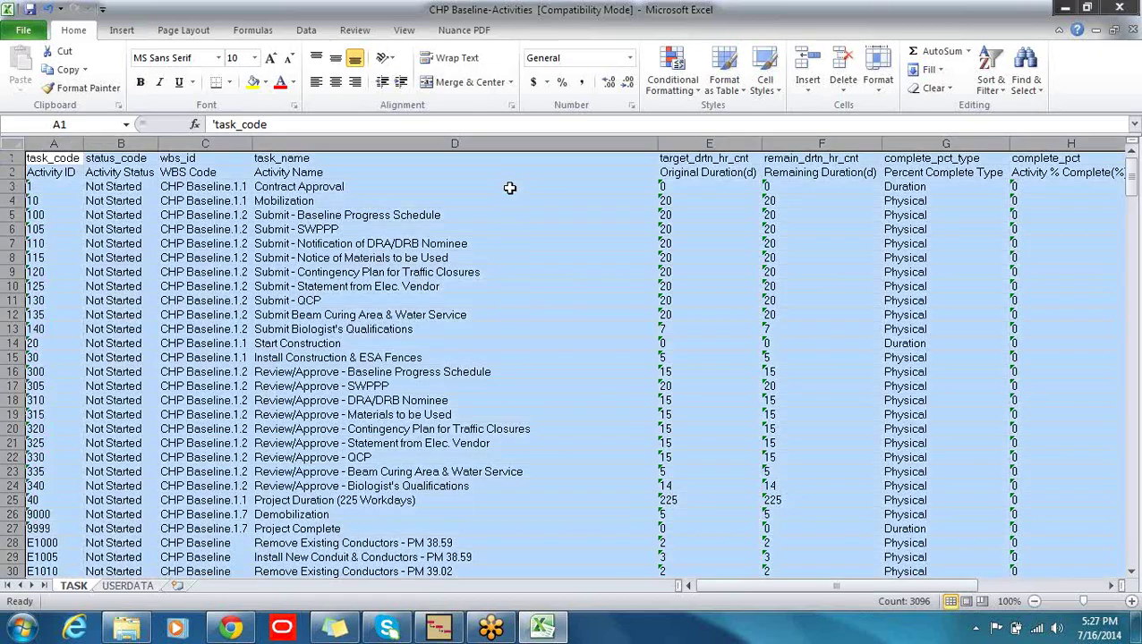
left_click(509, 188)
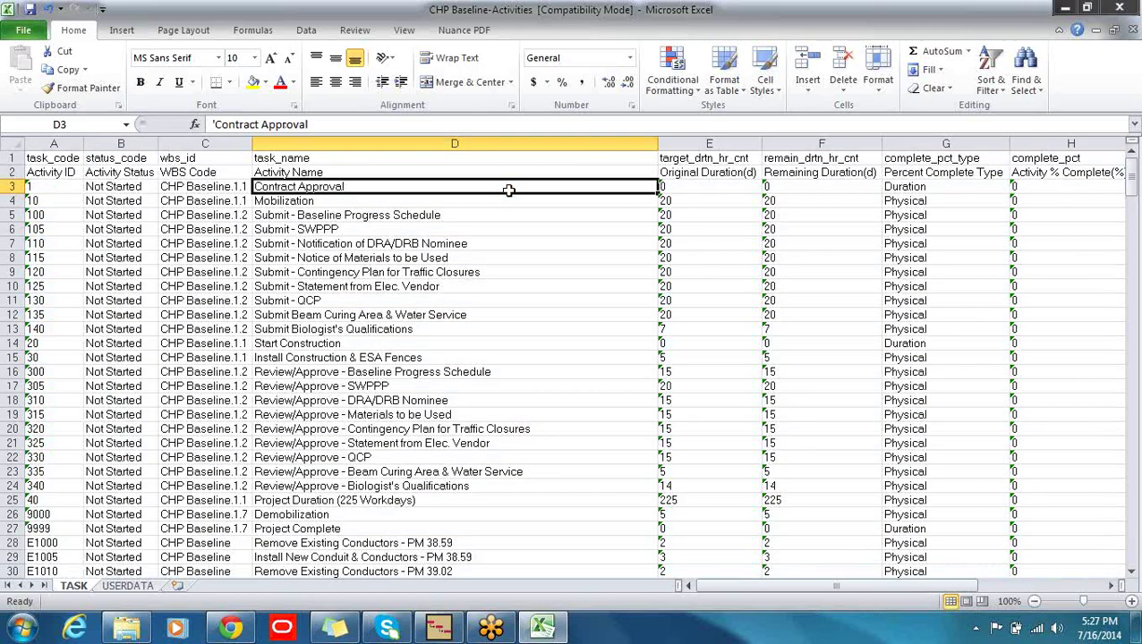
- Enter 12/14/2010 as the Actual Start of the Contract Approval activity in cell I3
left_click(903, 190)
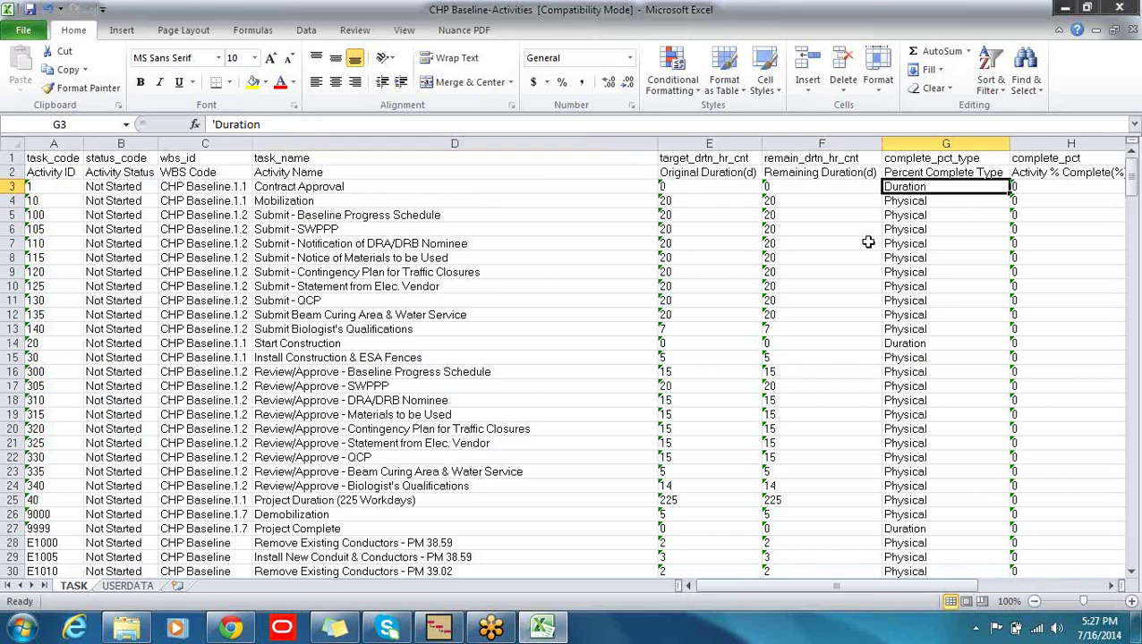
key("Right")
key("Right")
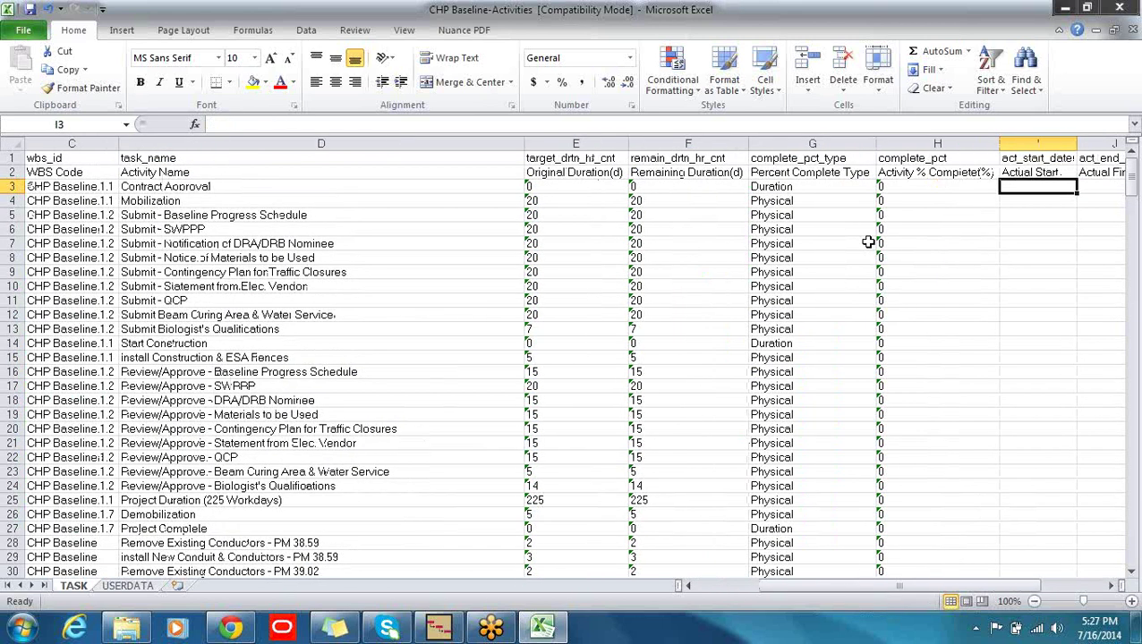
key("Right")
key("Left")
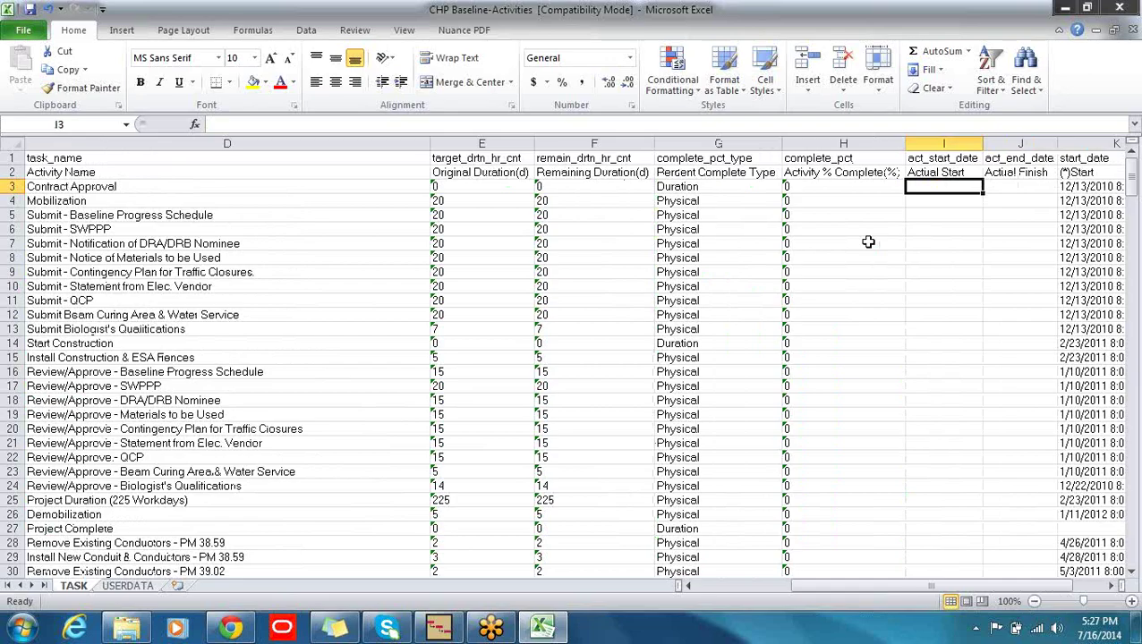
key("Right")
key("Right")
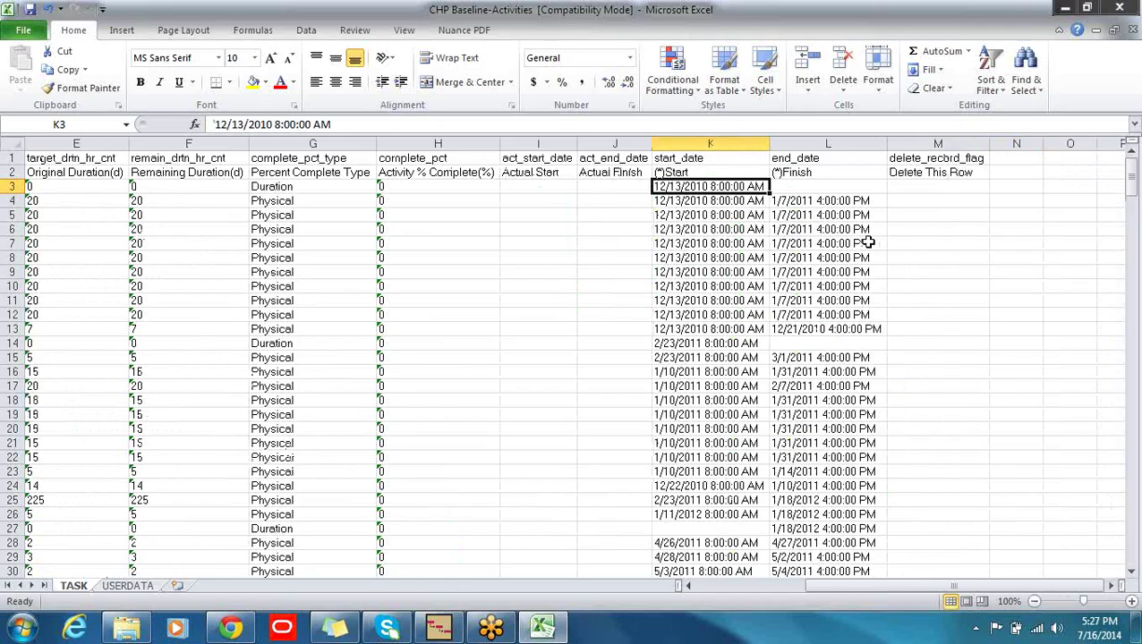
key("Left")
key("Left")
type("1")
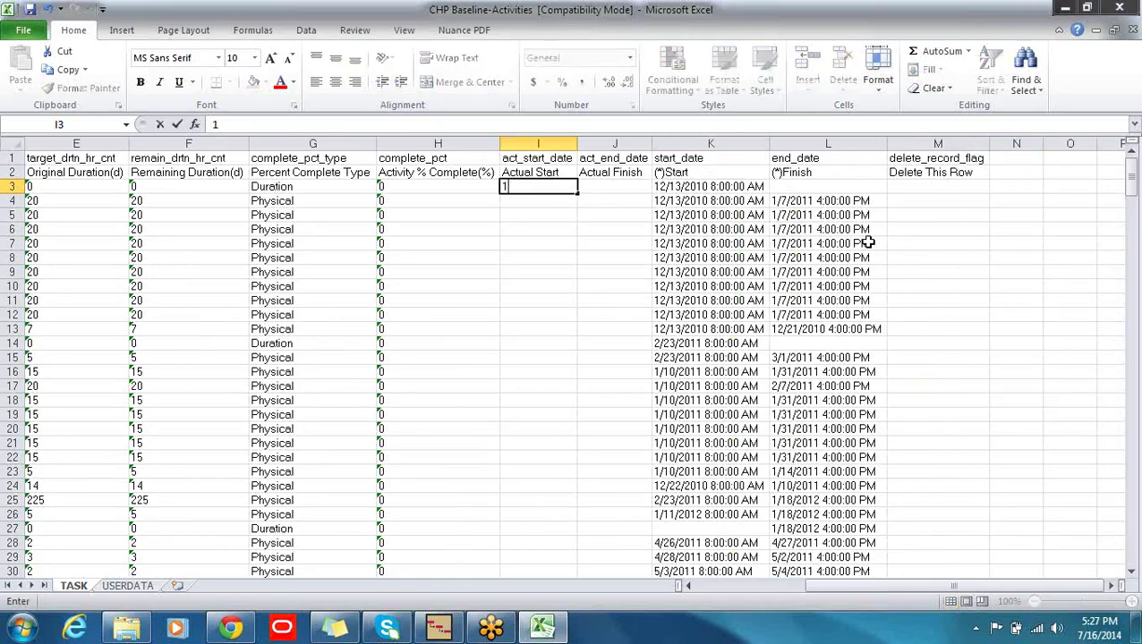
type("2/14/2010")
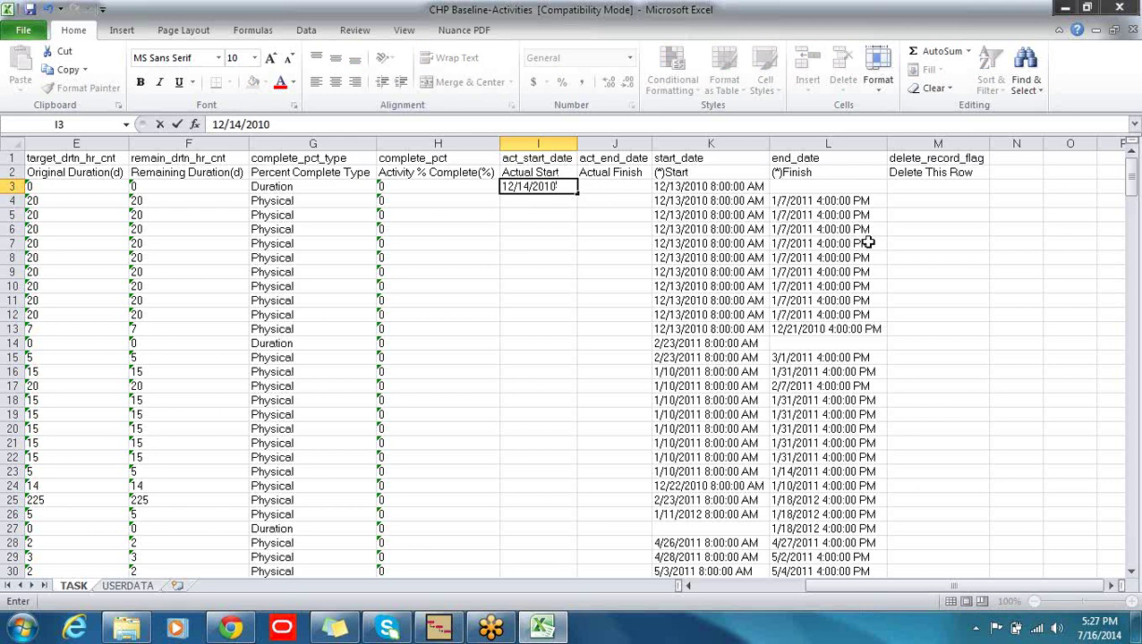
left_click(750, 187)
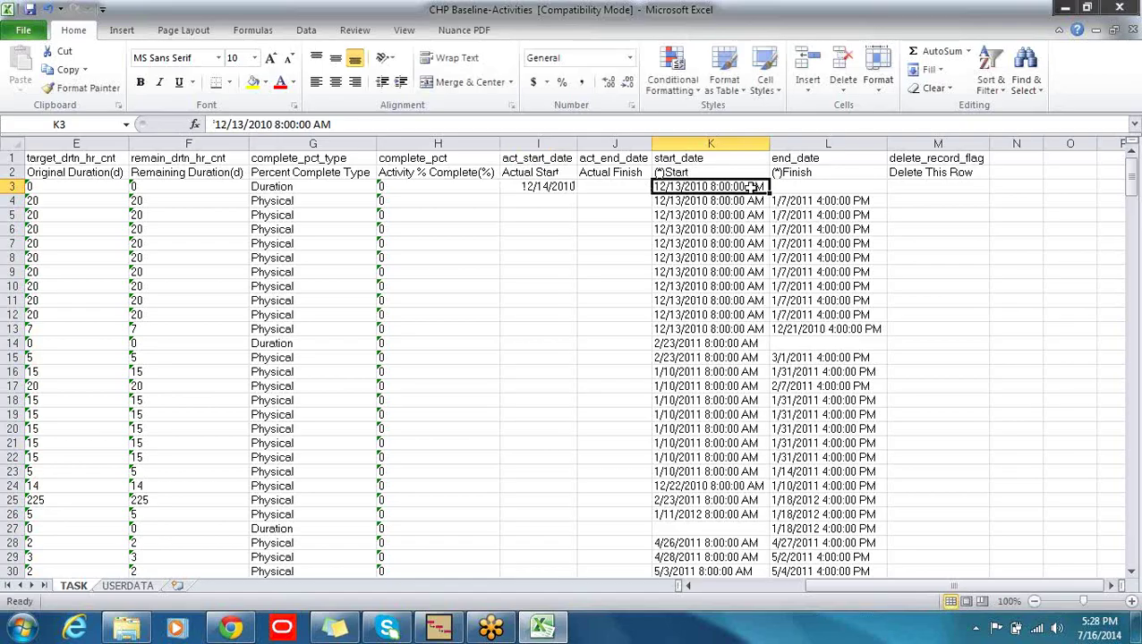
- Set the Activity % Complete of the Contract Approval activity to 100 in cell H3
left_click(618, 186)
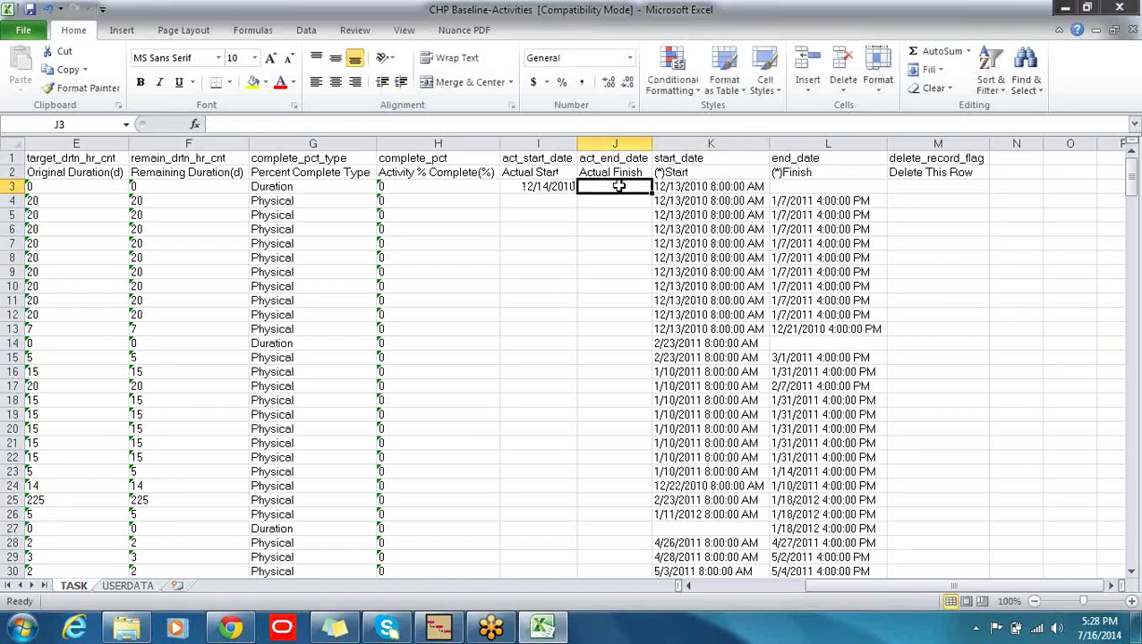
left_click(455, 186)
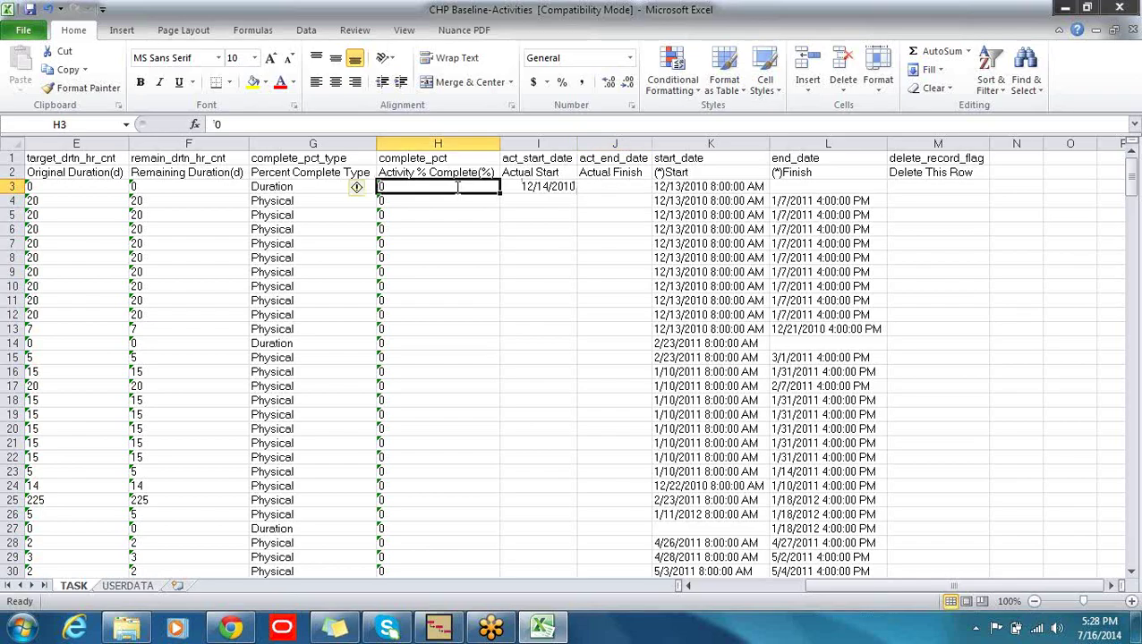
type("100")
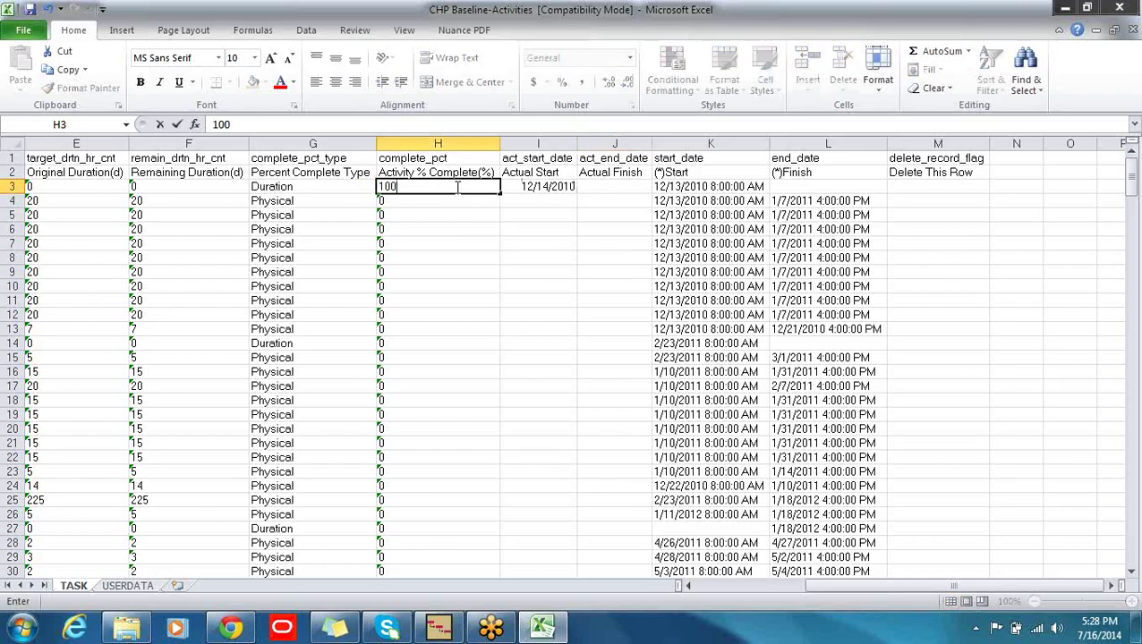
key("Return")
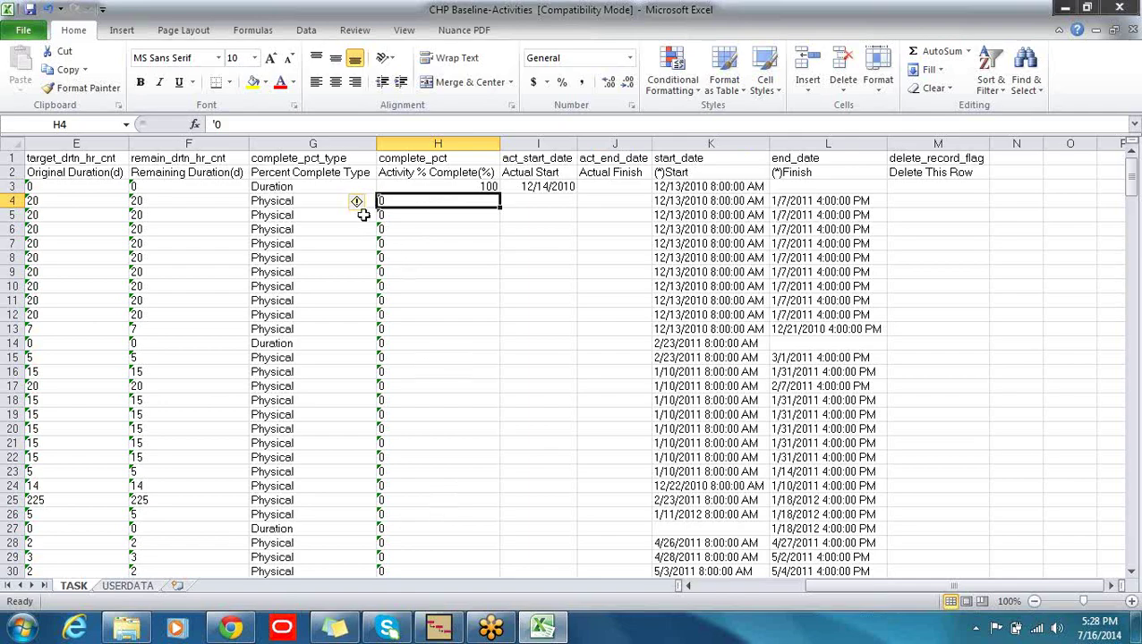
mouse_move(364, 205)
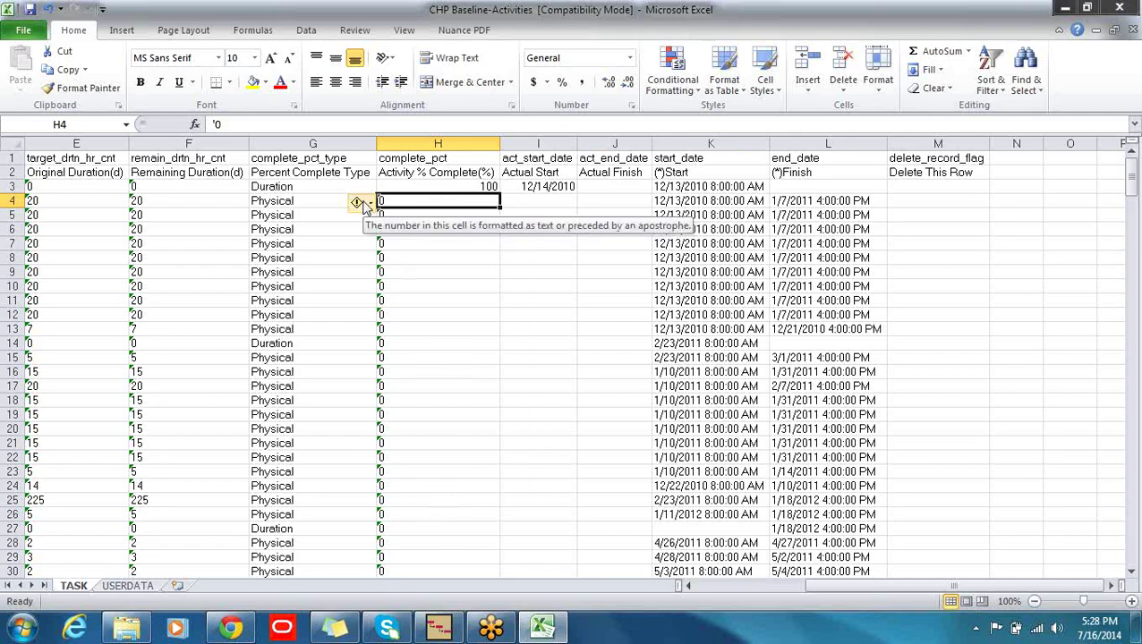
left_click(364, 205)
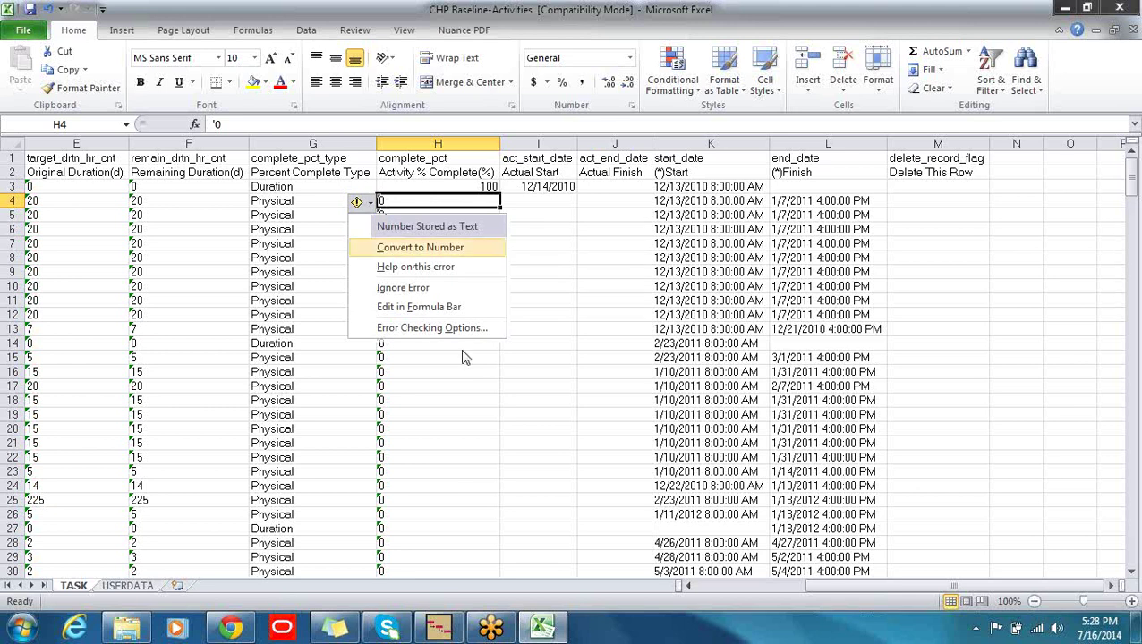
left_click(468, 400)
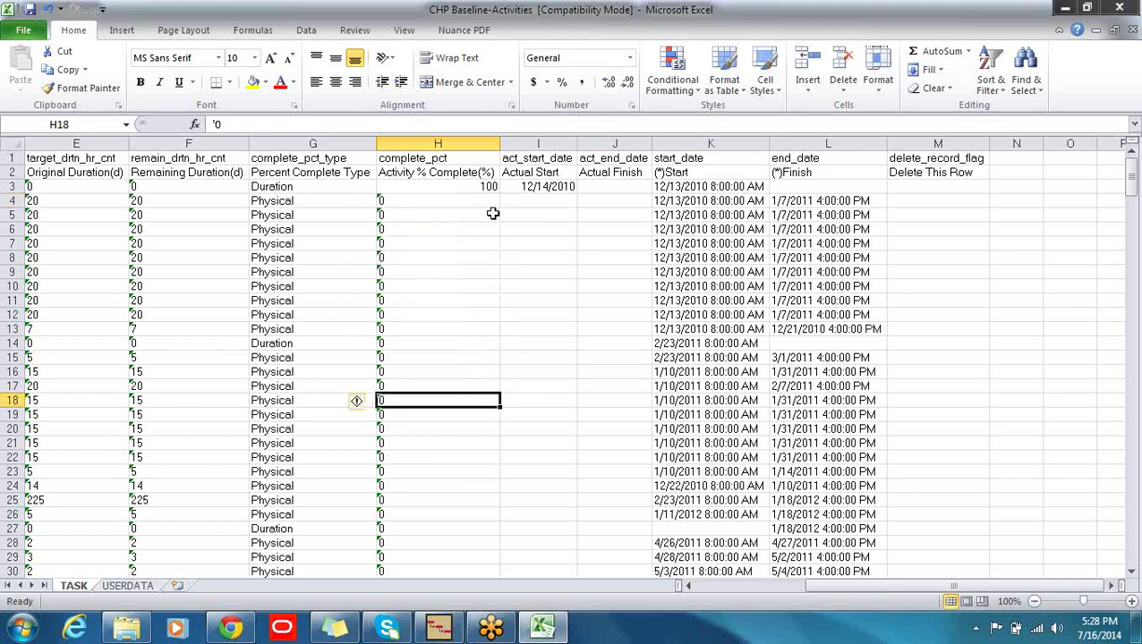
left_click(466, 187)
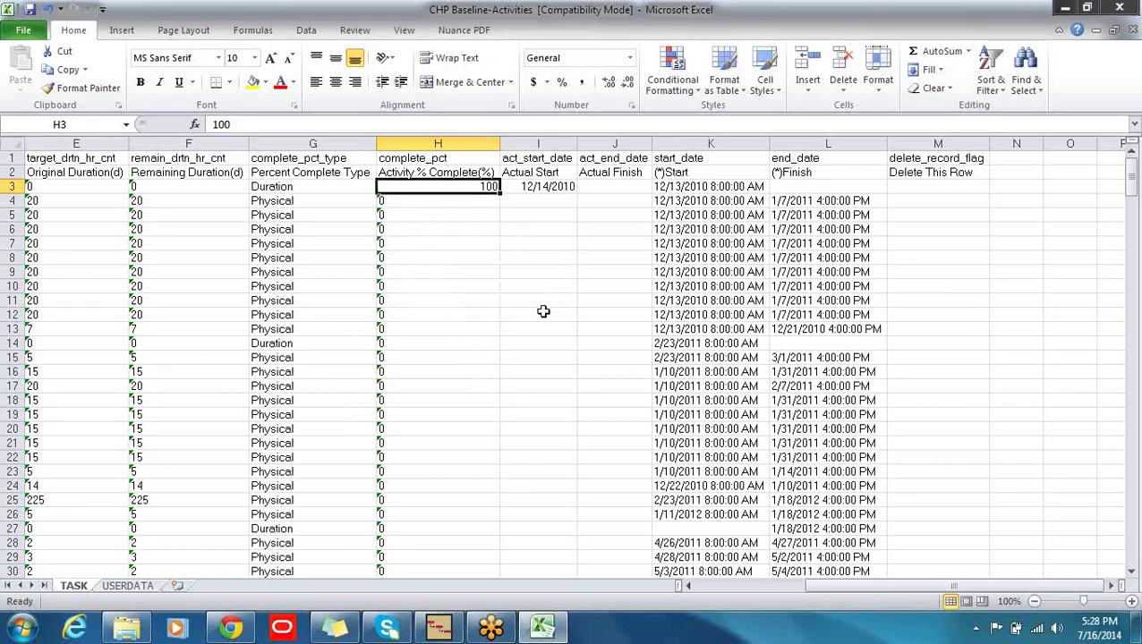
- Enter 50 as the Activity % Complete and 12/14/2010 as the Actual Start of the Mobilization activity in row 4
left_click(454, 200)
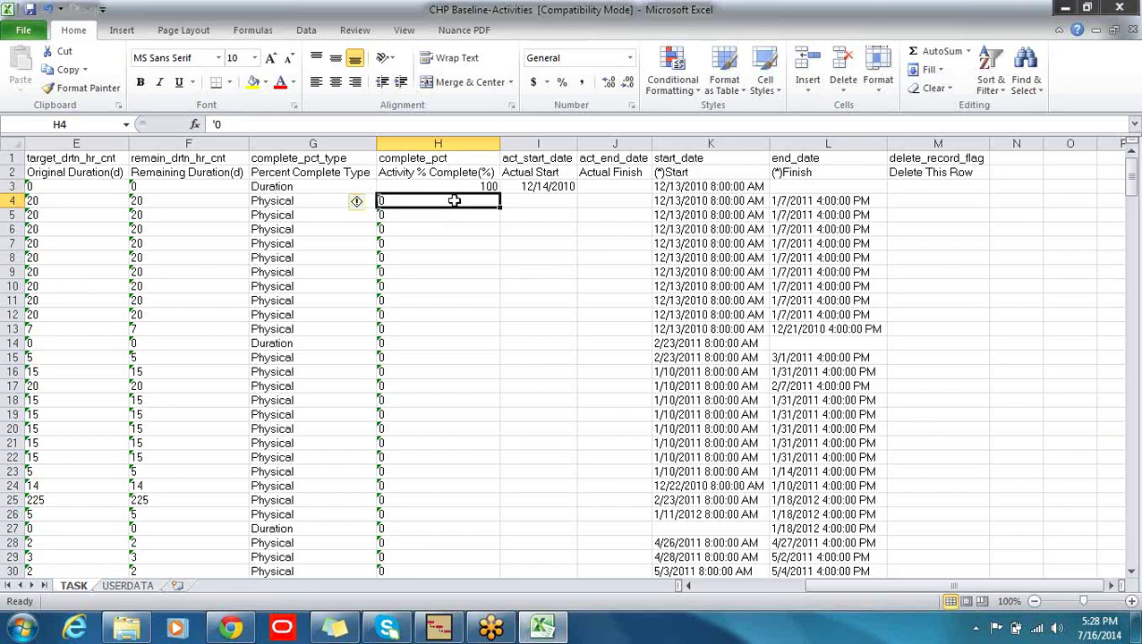
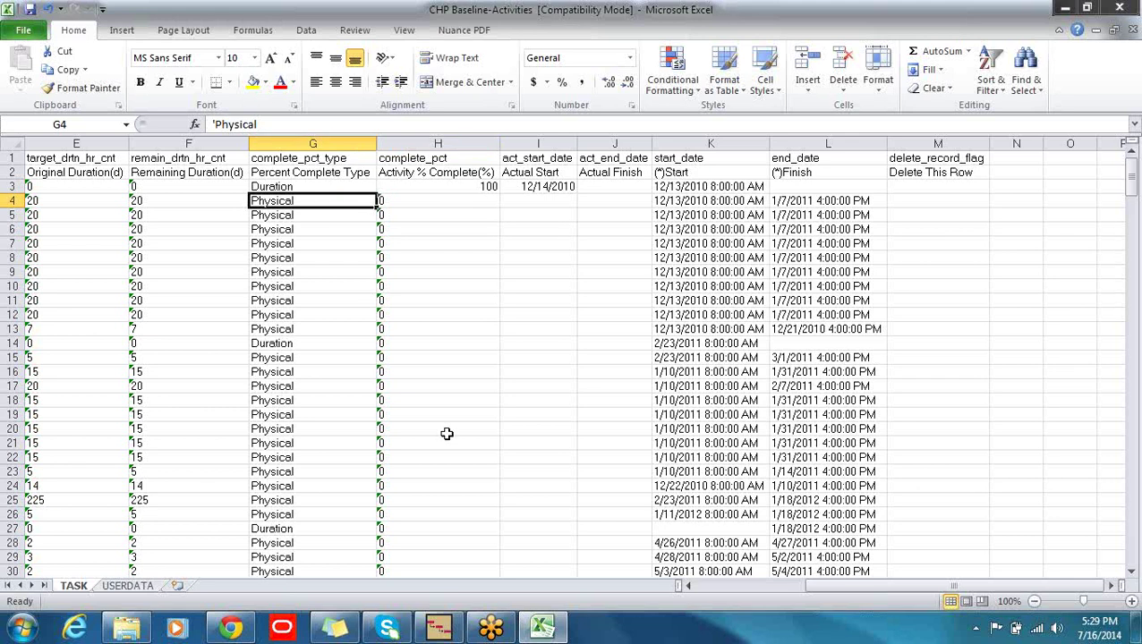
key("Right")
type("50")
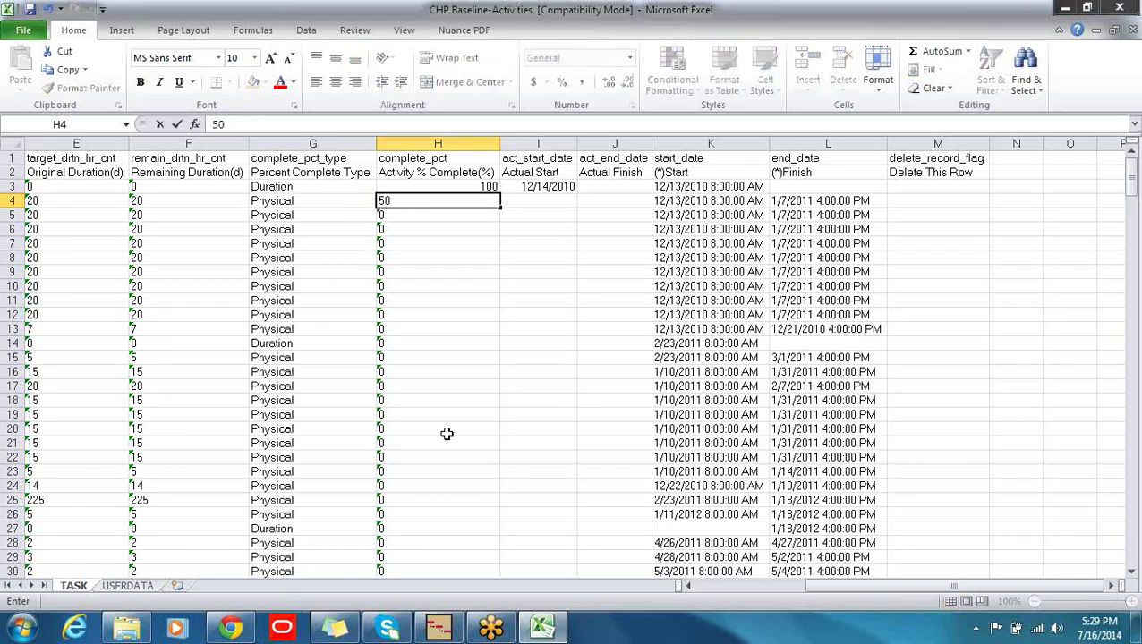
key("Tab")
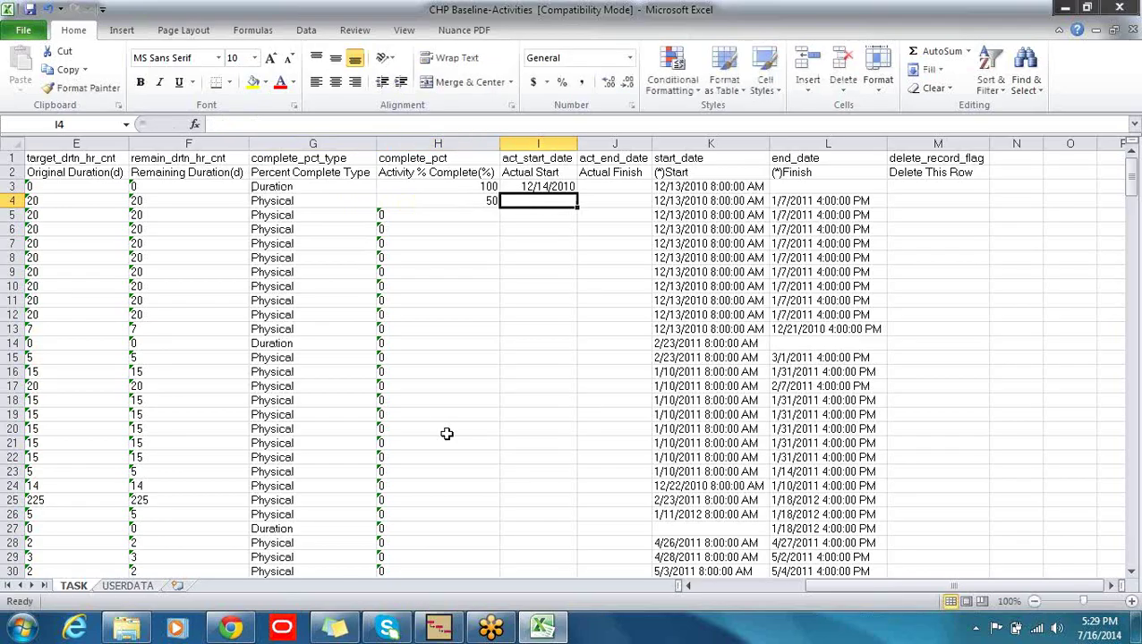
type("12/")
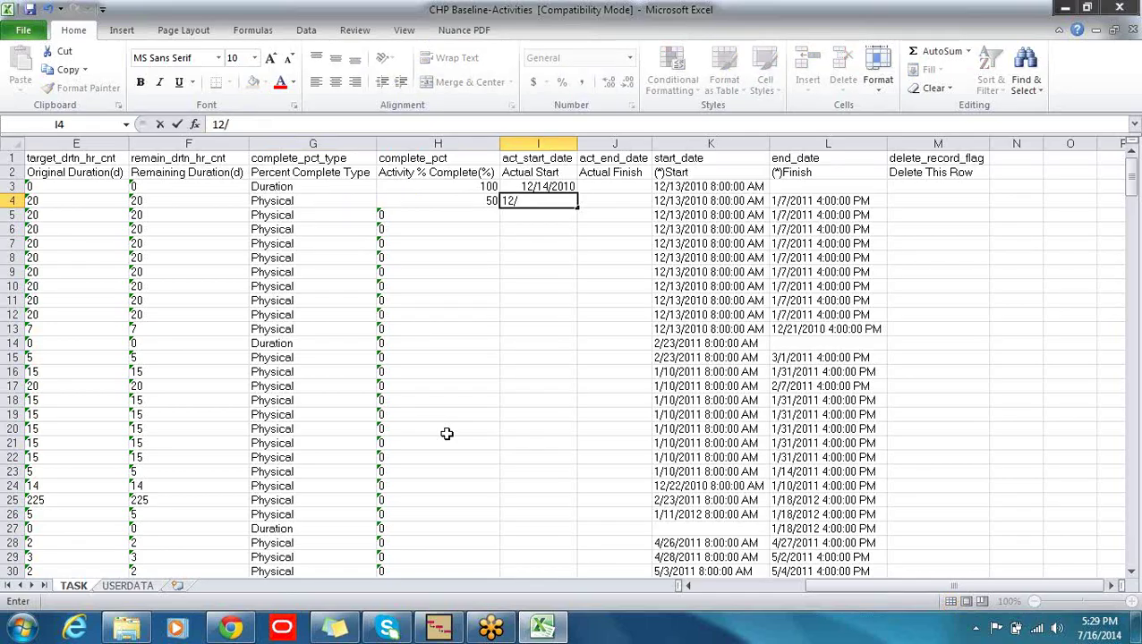
type("14/2010")
key("Return")
key("Up")
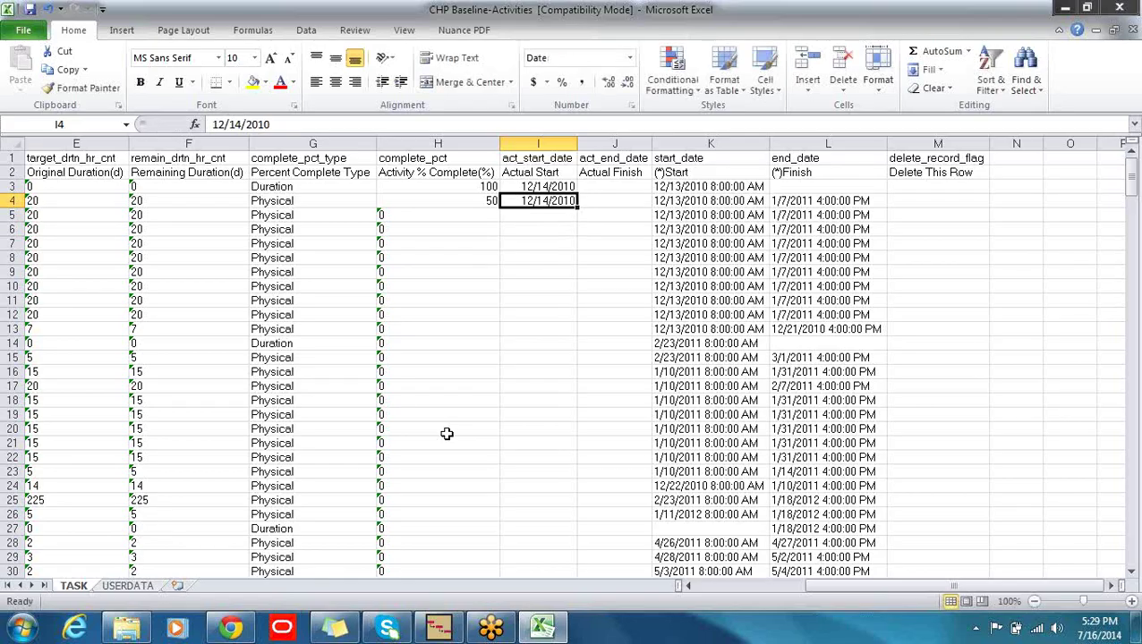
- Set the Remaining Duration of the Mobilization activity to 15 days in cell F4
key("Left")
key("Left")
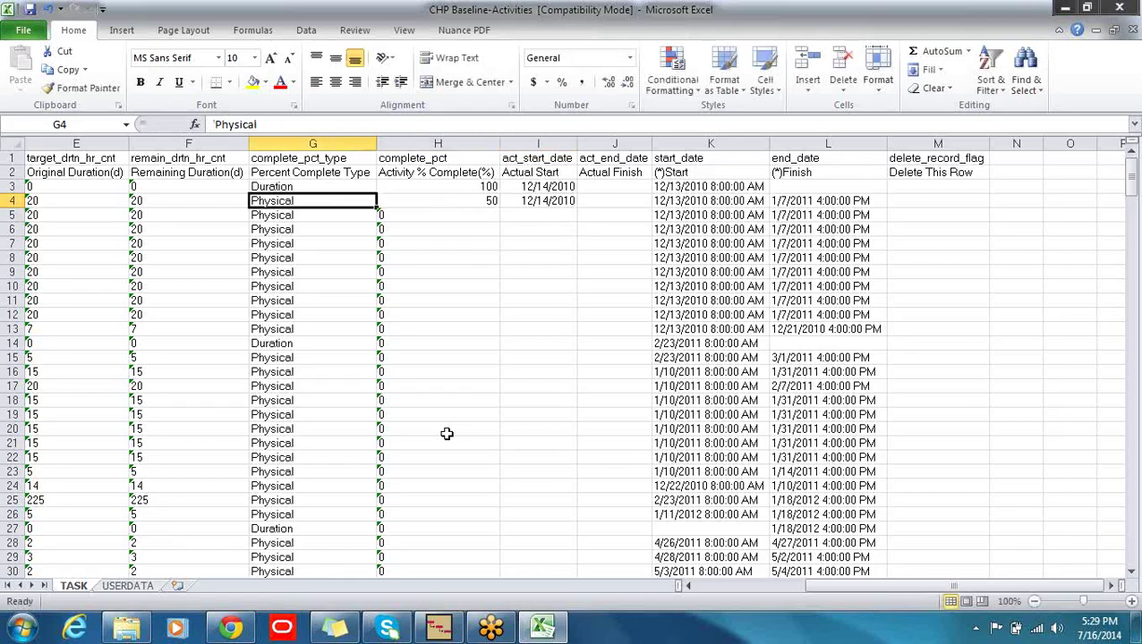
key("Left")
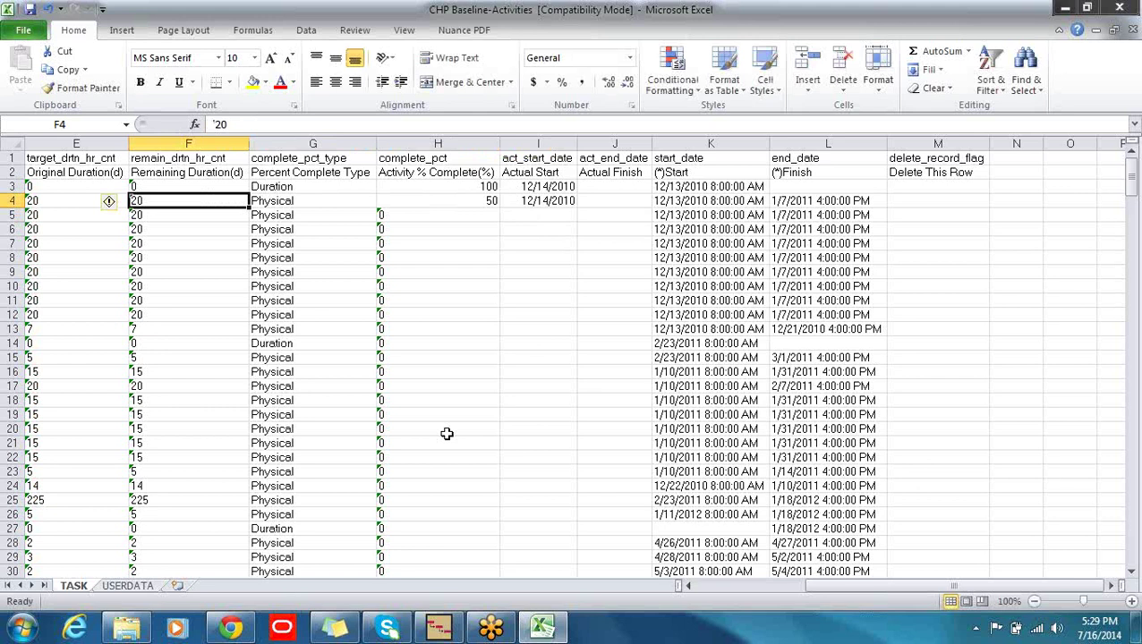
type("15")
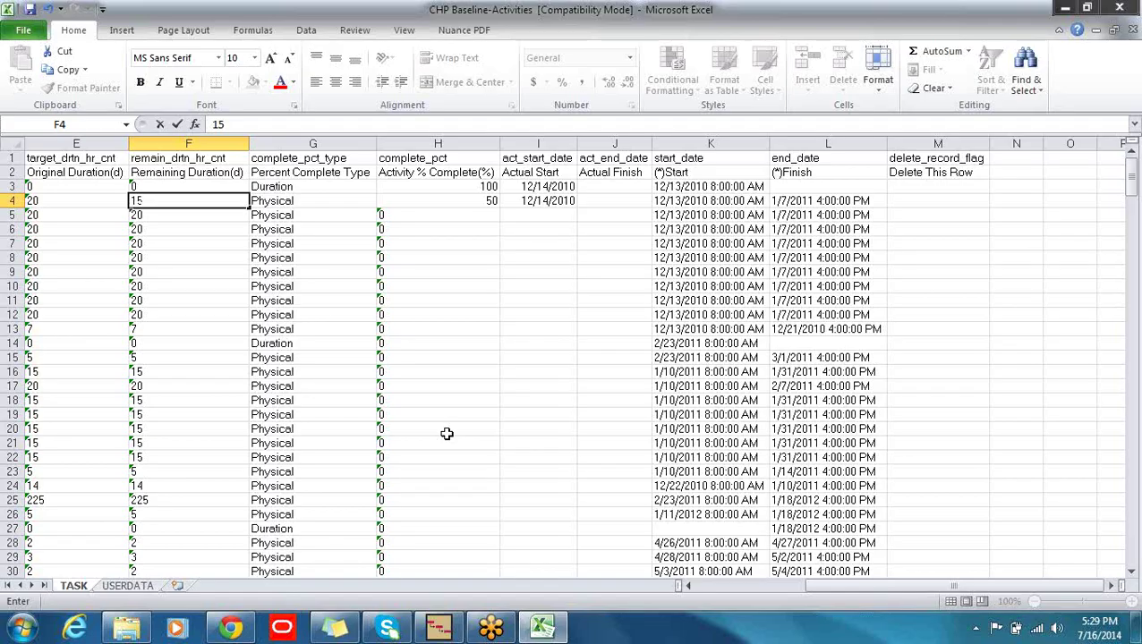
key("Return")
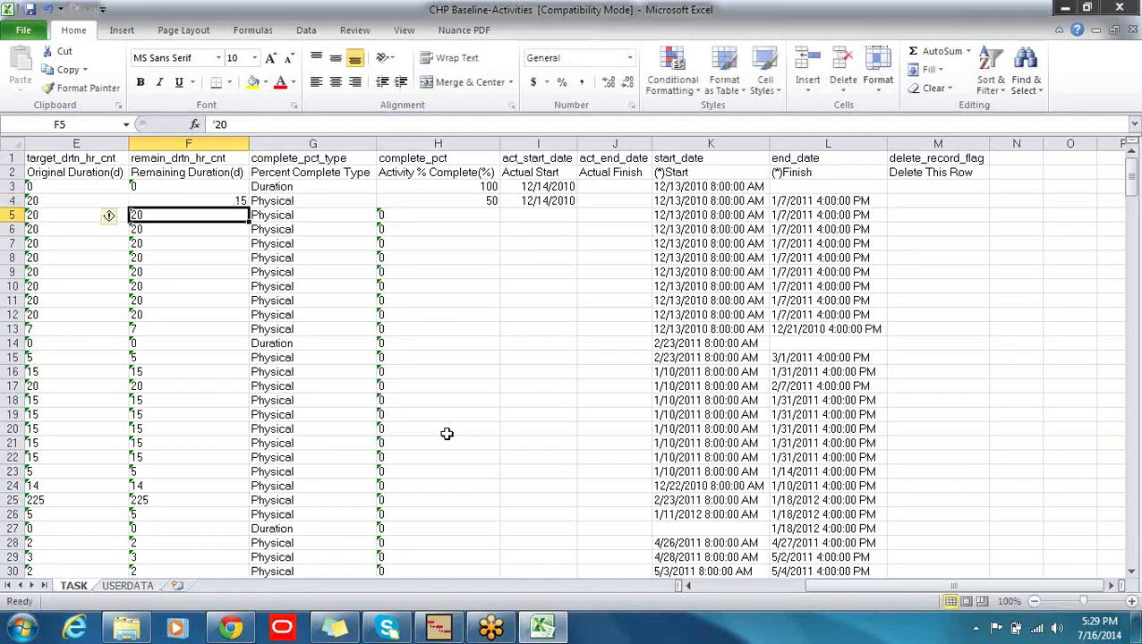
key("Up")
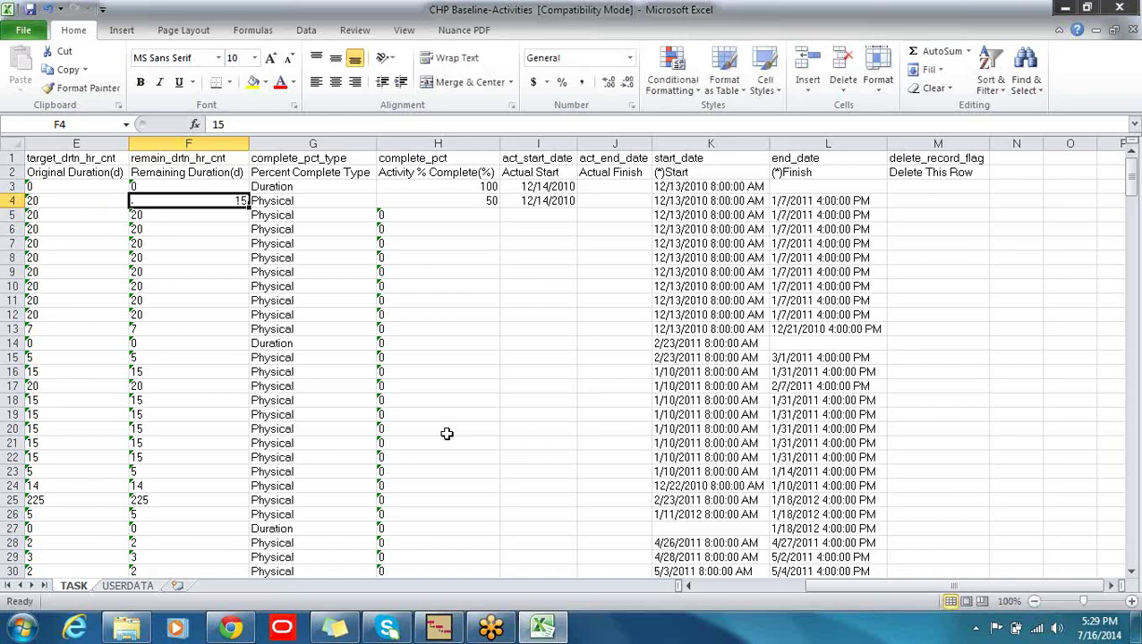
key("Right")
key("Right")
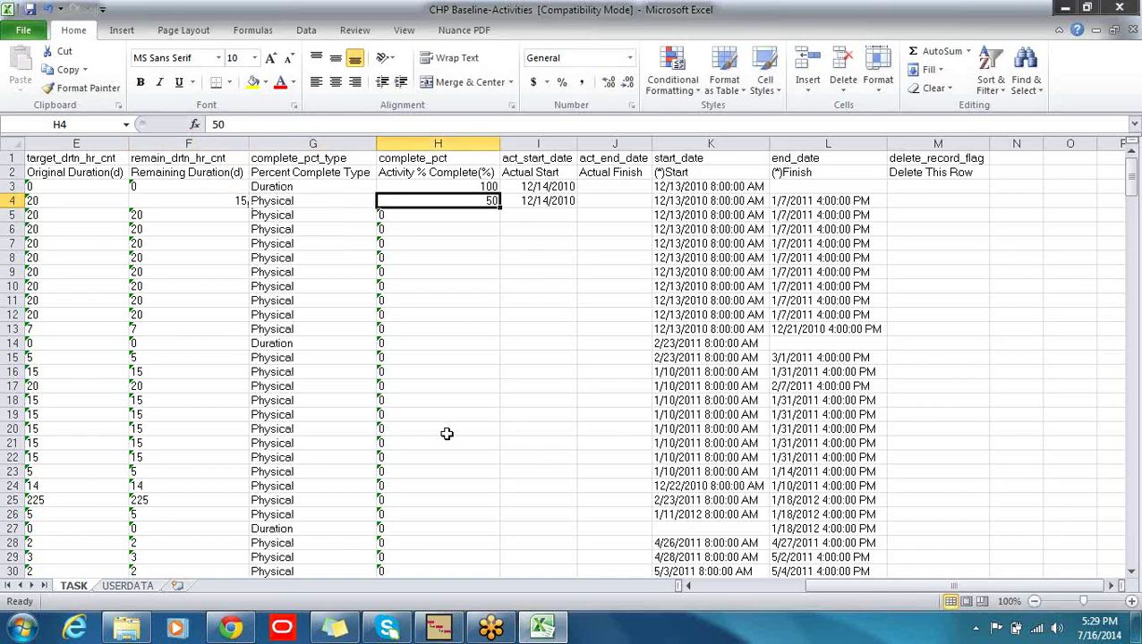
key("Left")
key("Left")
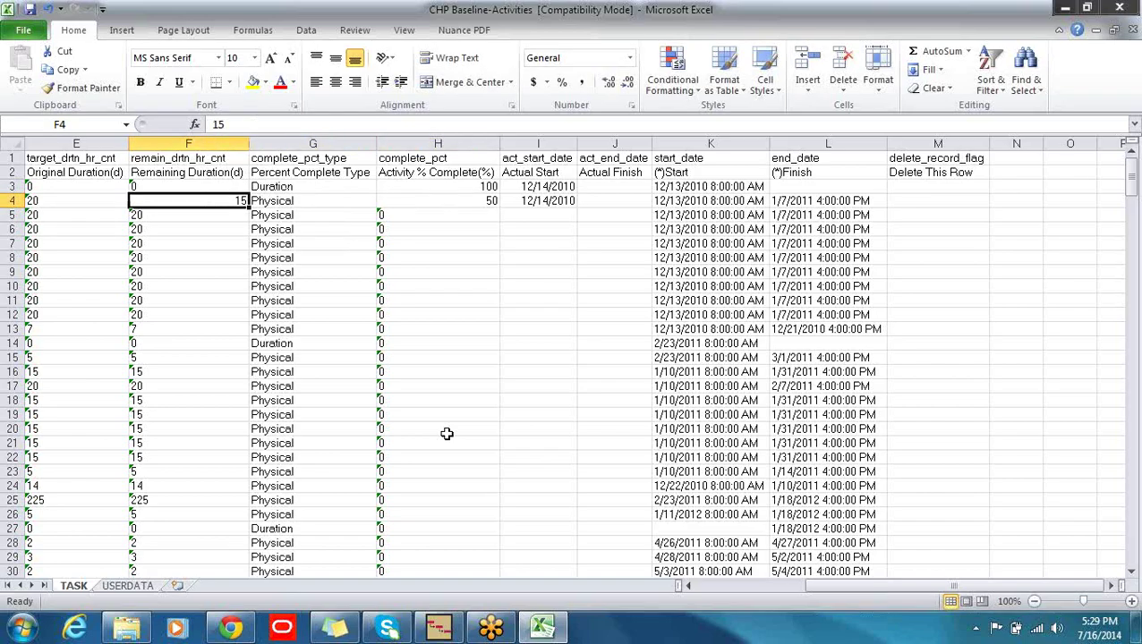
key("Right")
key("Right")
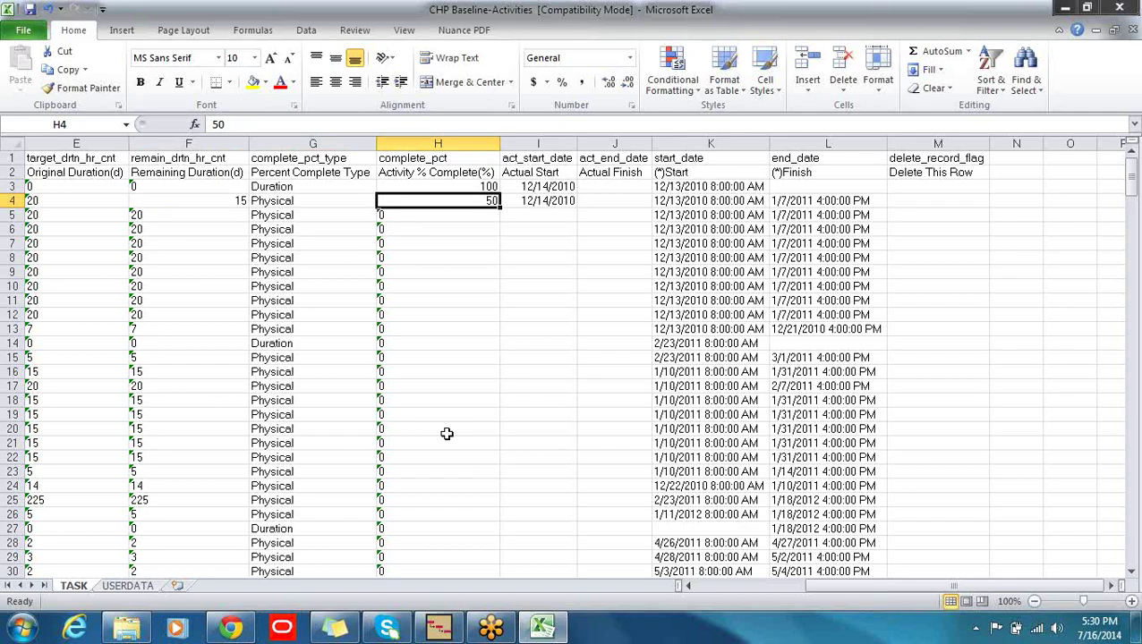
- Change the Activity Status of the Mobilization activity to In Progress in cell B4
key("Left")
key("Left")
key("Left")
key("Left")
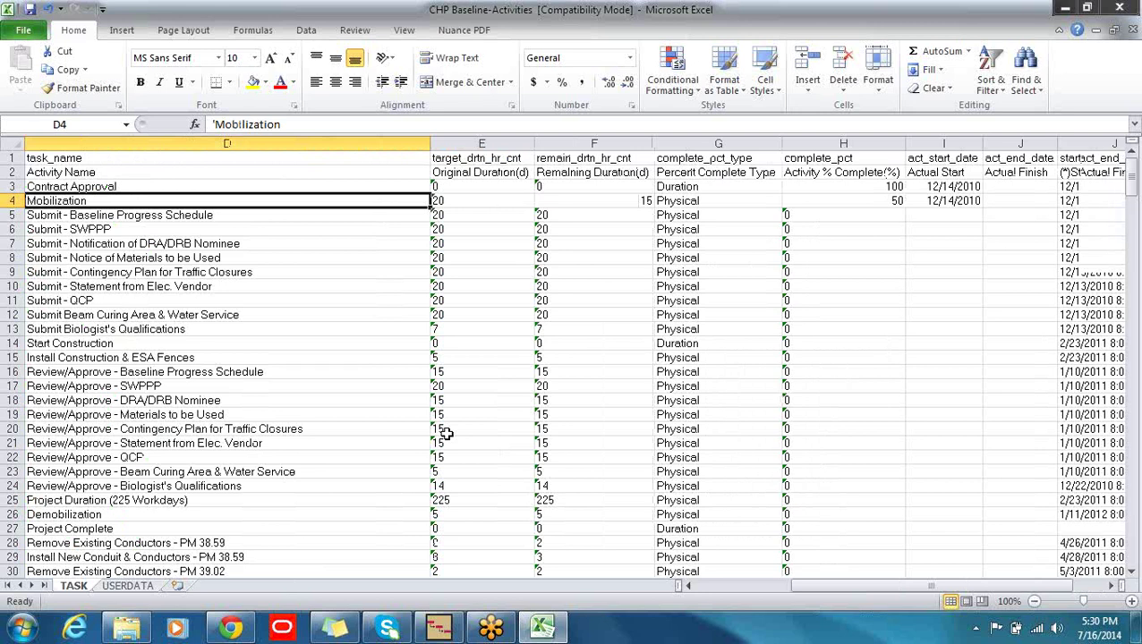
key("Left")
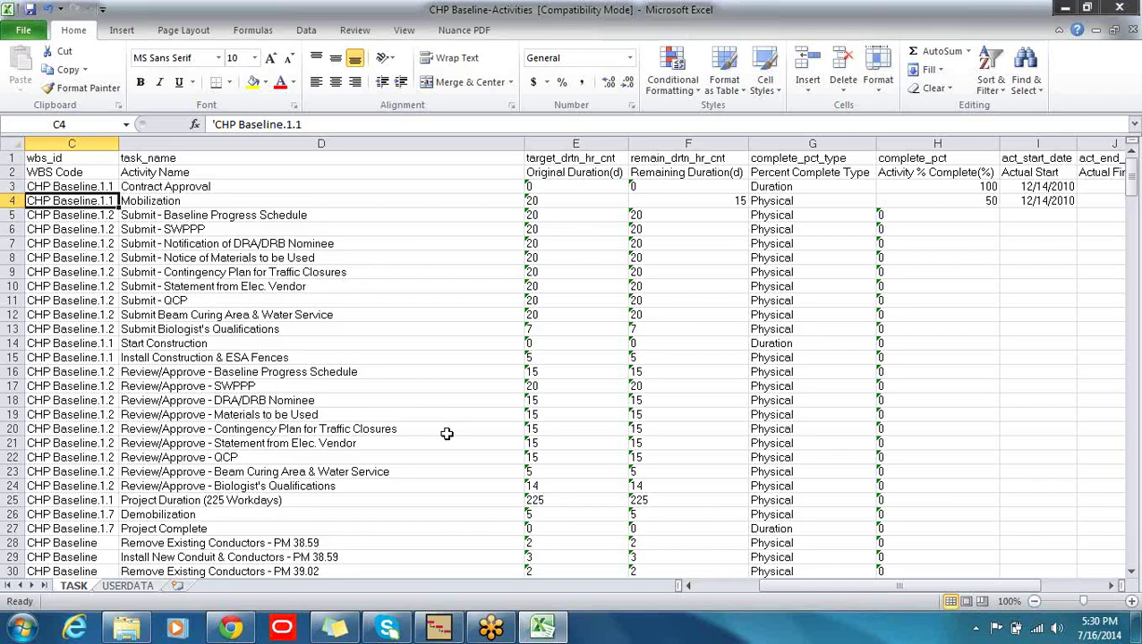
key("Right")
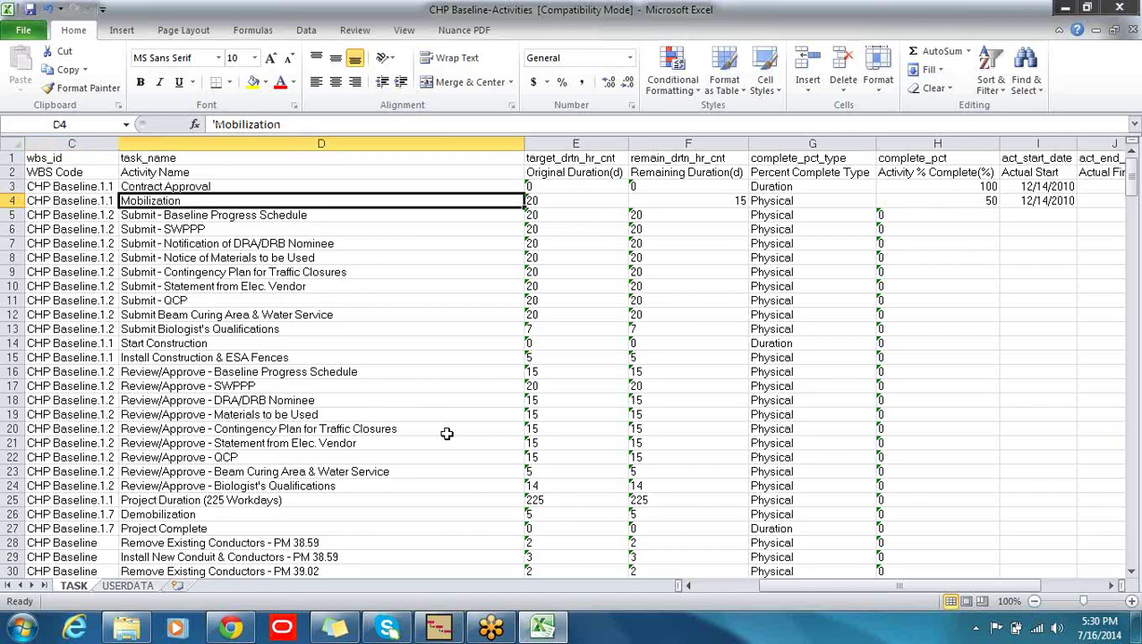
key("Left")
key("Left")
key("Left")
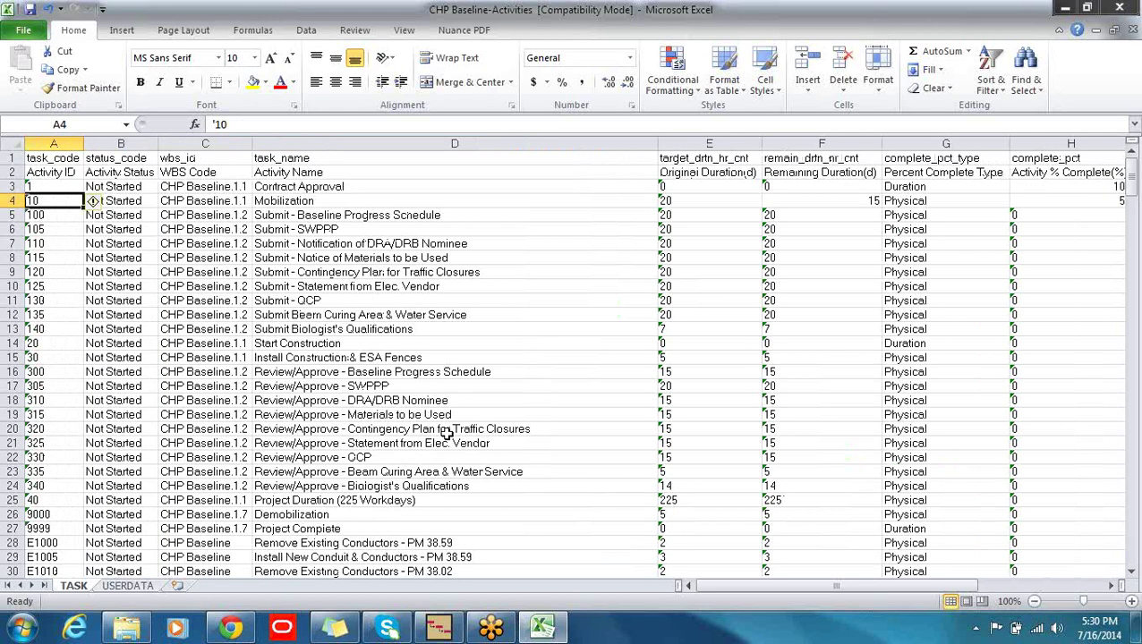
key("Right")
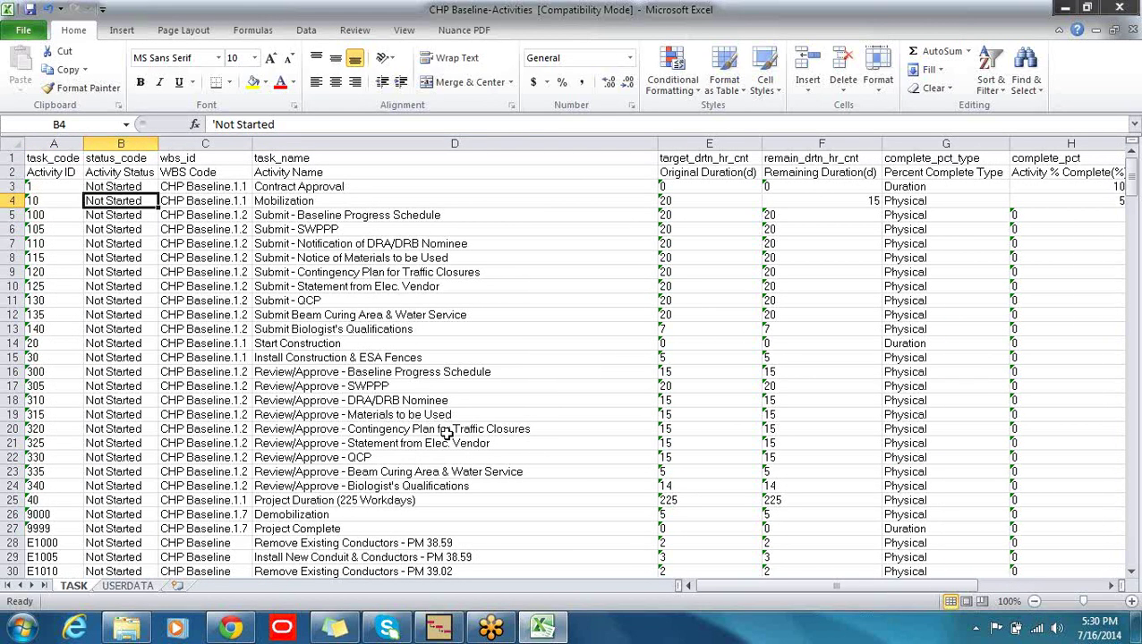
key("Up")
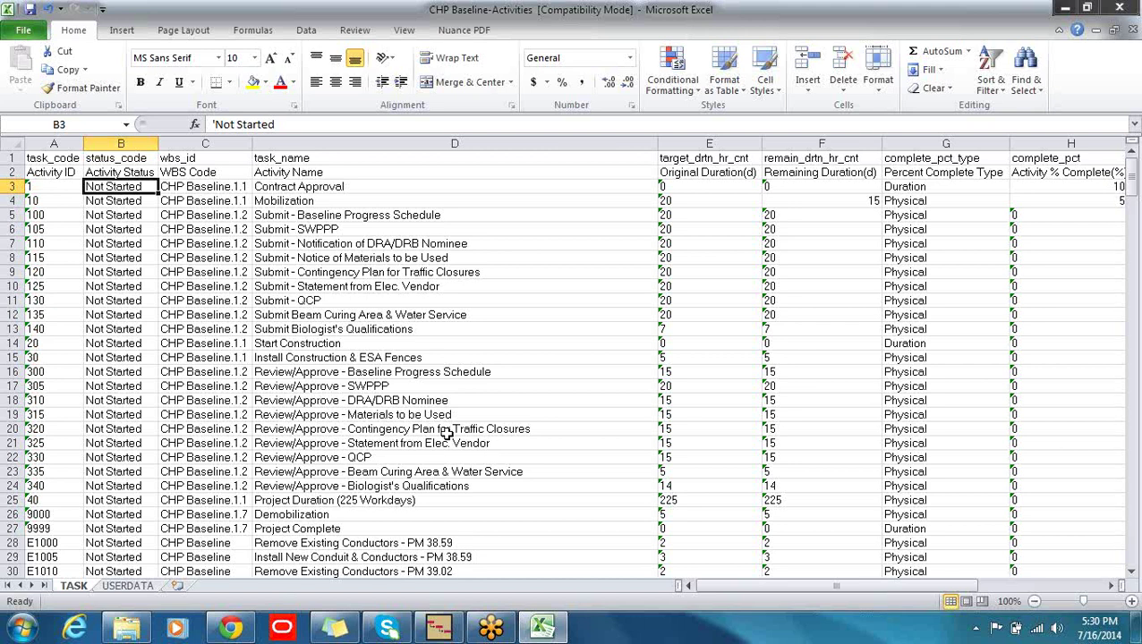
key("Down")
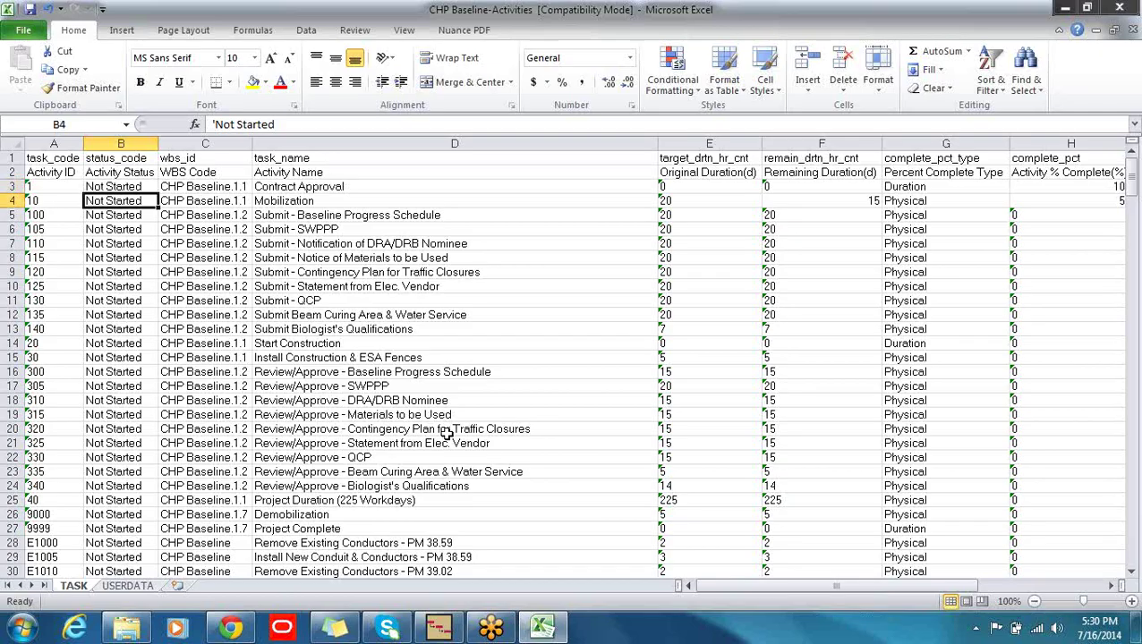
type("In")
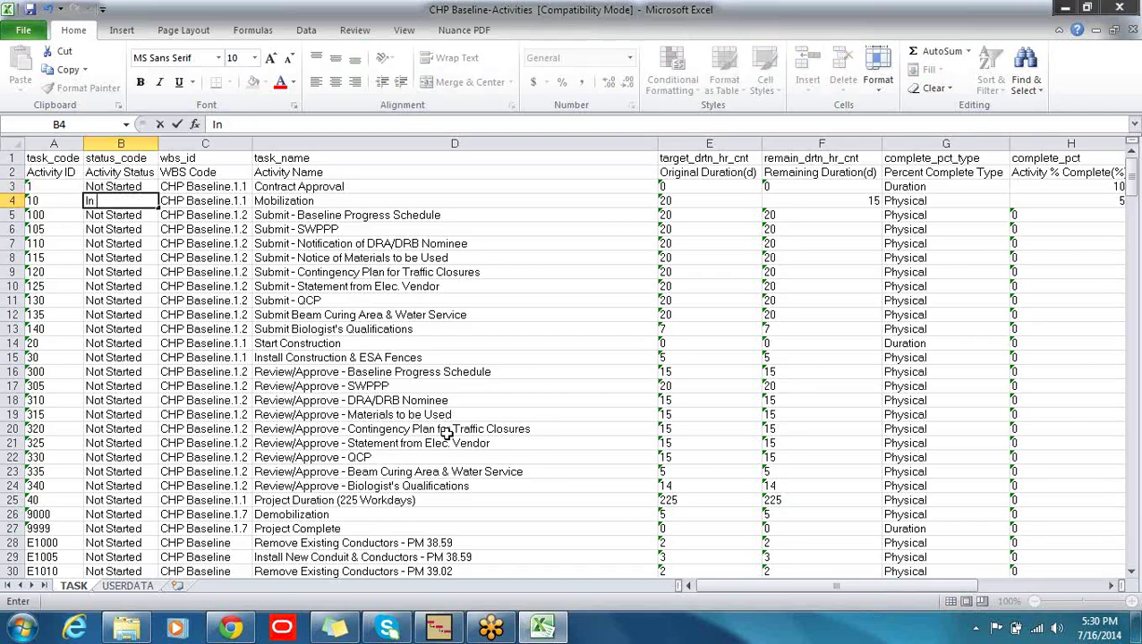
type(" Progress")
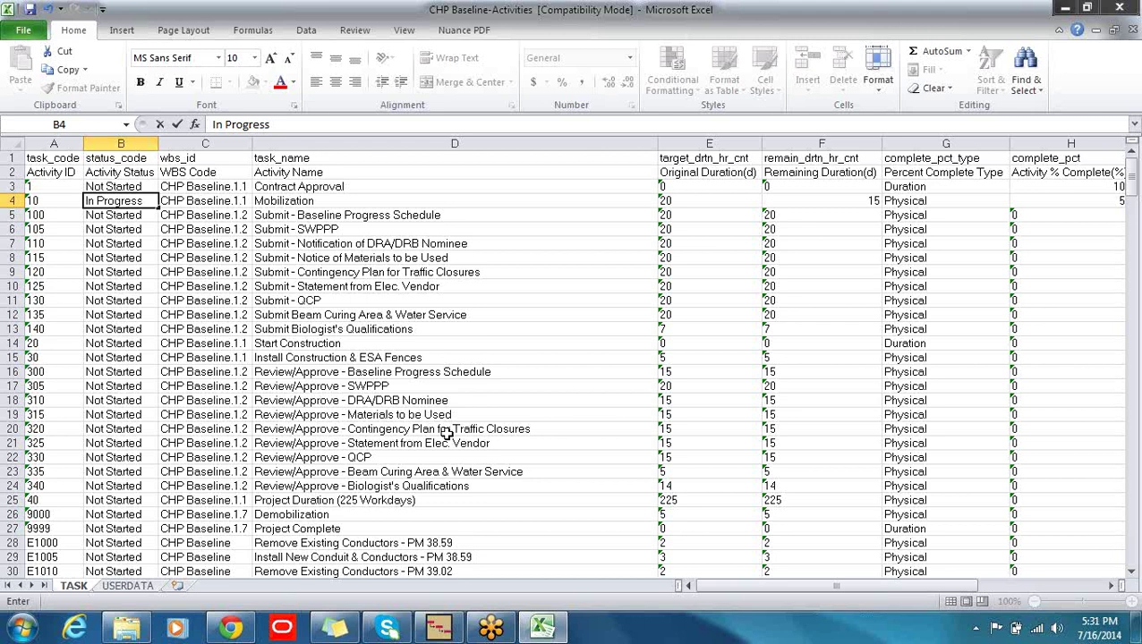
key("Return")
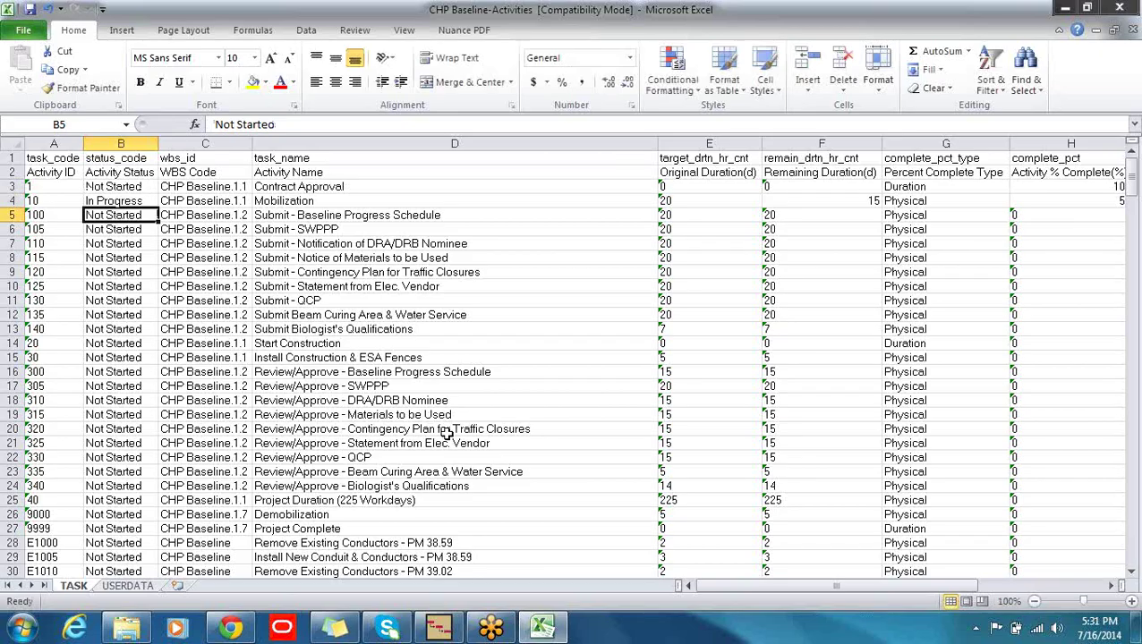
key("Up")
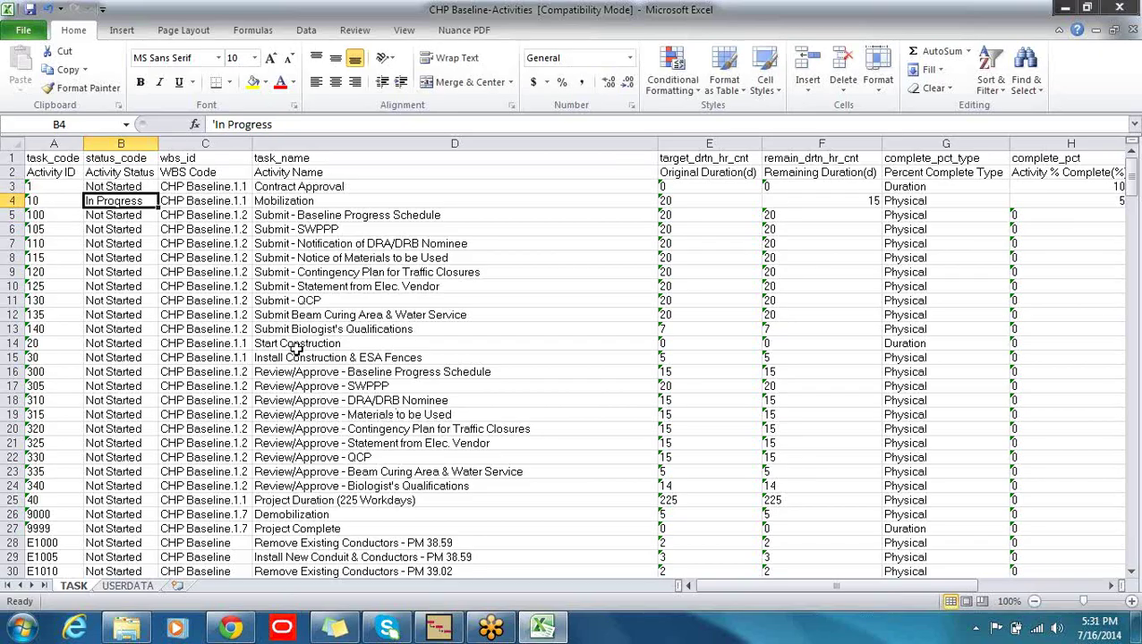
- Save and close the CHP Baseline-Activities workbook, and switch to the Activities view in Primavera
left_click(29, 11)
left_click(1118, 9)
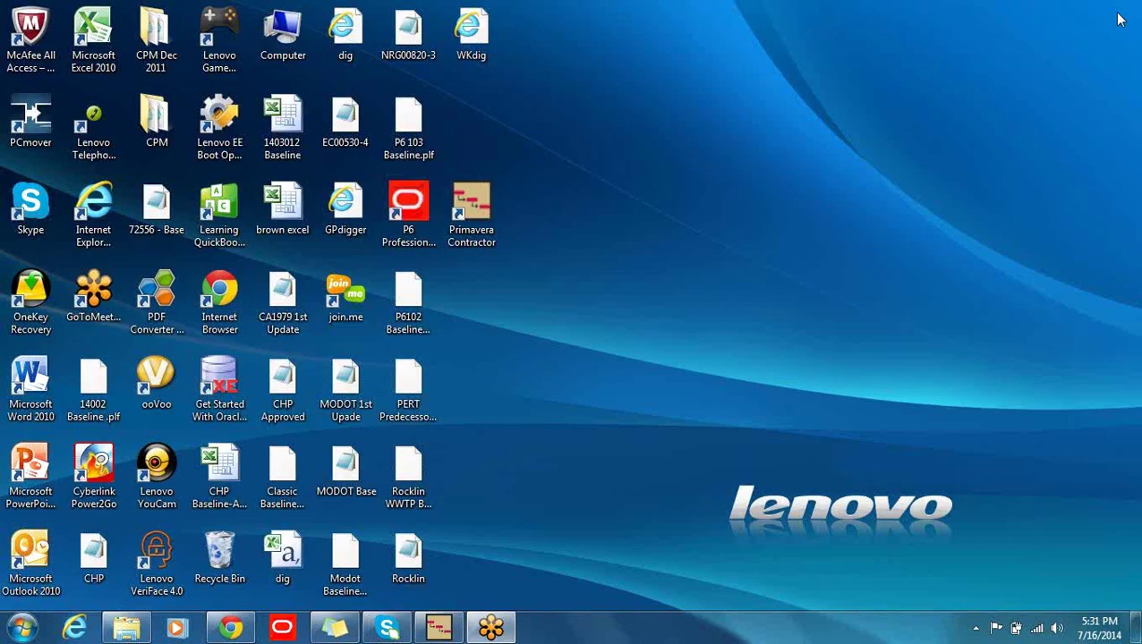
left_click(444, 628)
left_click(36, 183)
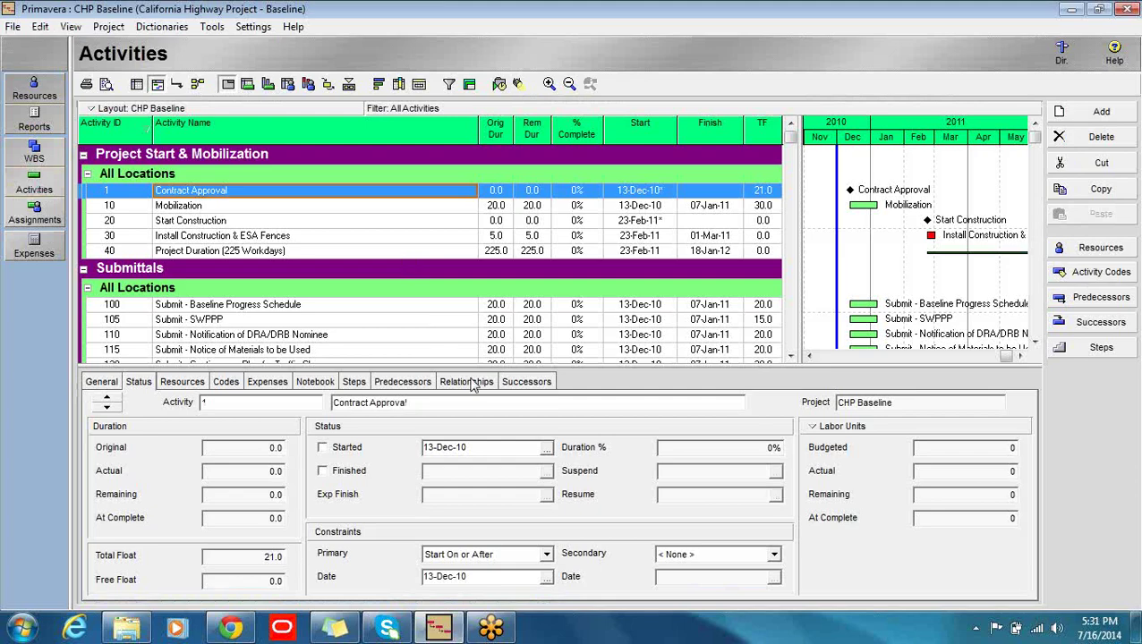
- Start an import in Primavera using the Spreadsheet - (XLS) format
left_click(13, 26)
left_click(51, 199)
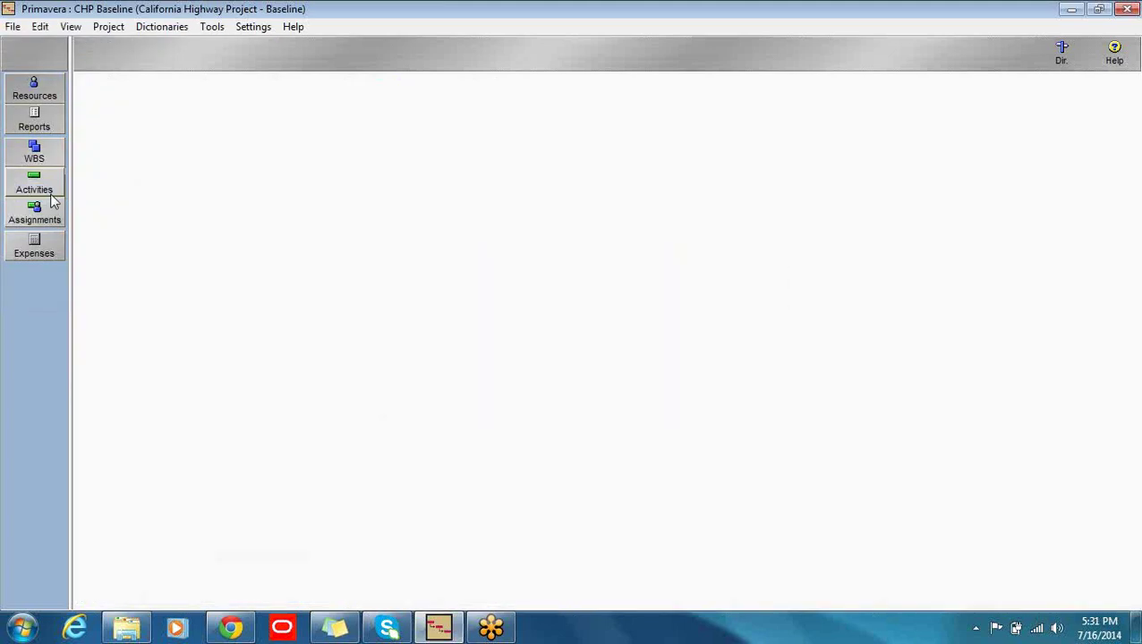
left_click(720, 375)
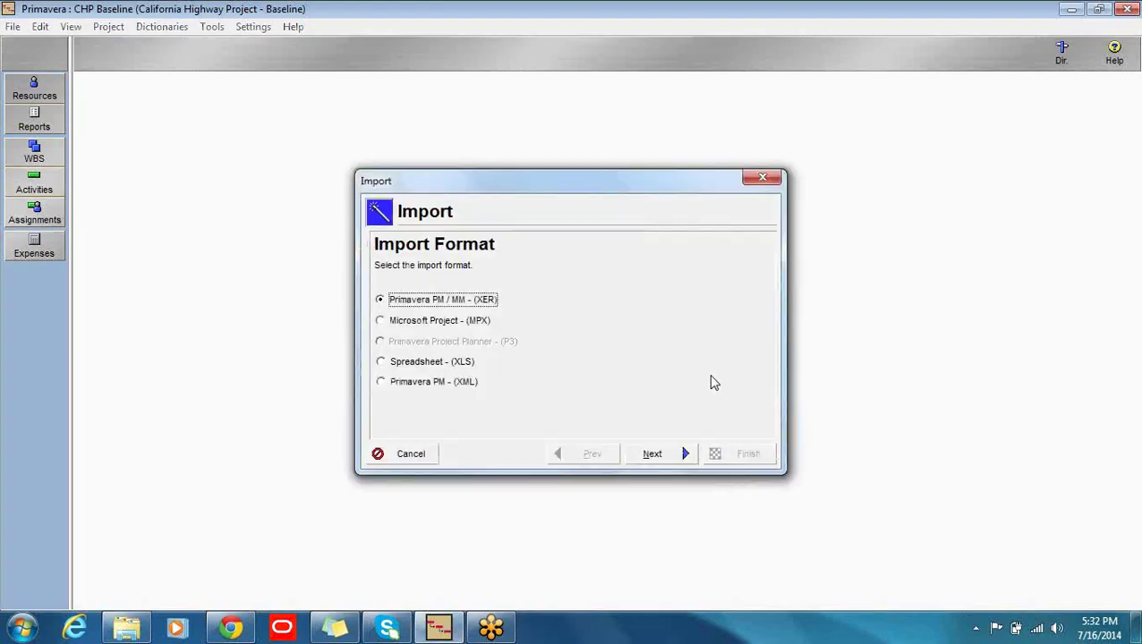
left_click(391, 367)
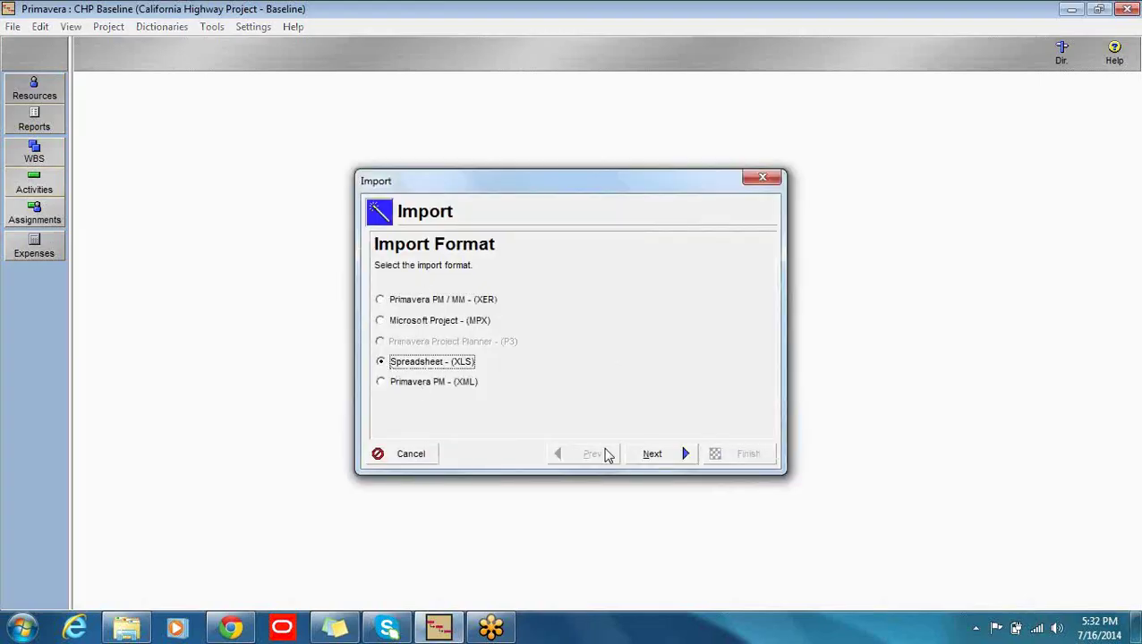
left_click(656, 459)
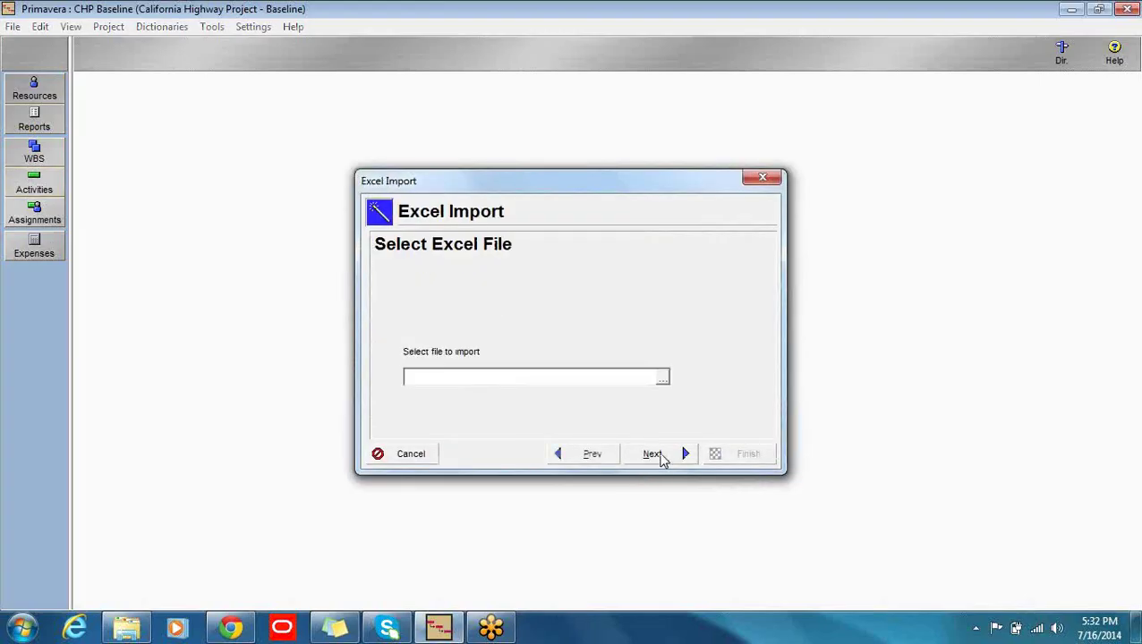
- Choose the CHP Baseline-Activities workbook on the Desktop as the Excel file to import
left_click(662, 378)
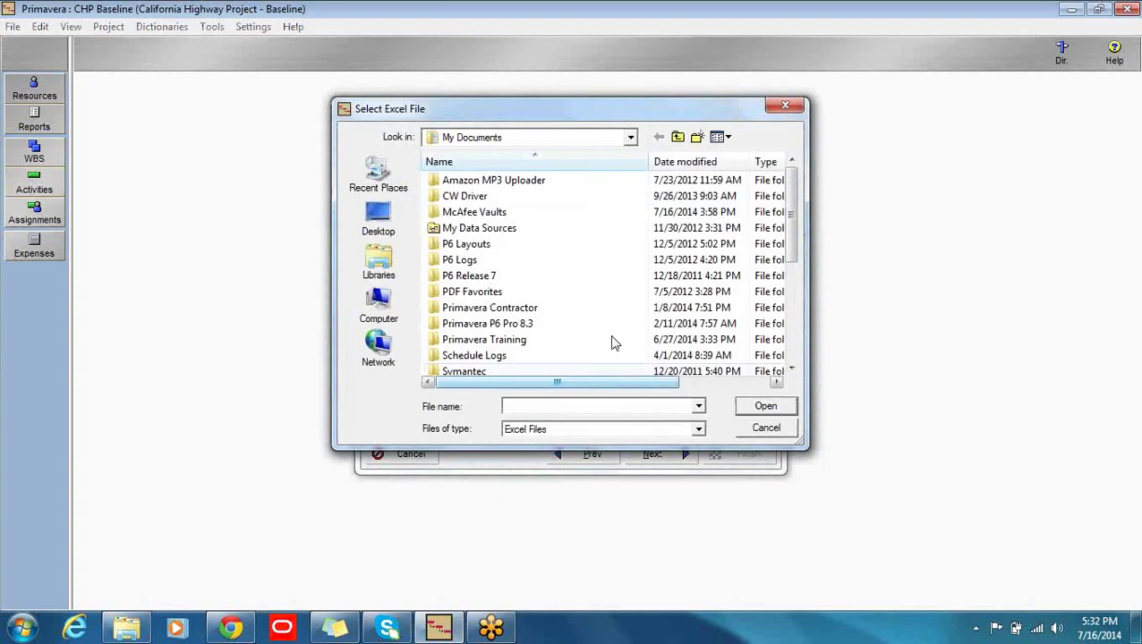
left_click(379, 221)
left_click(660, 356)
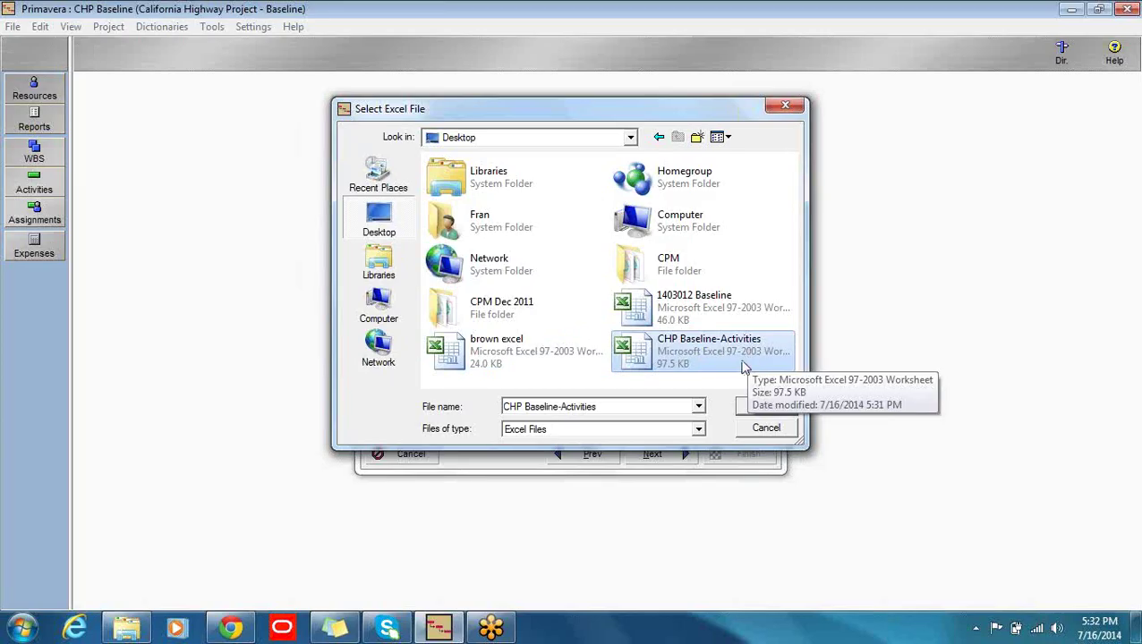
left_click(765, 409)
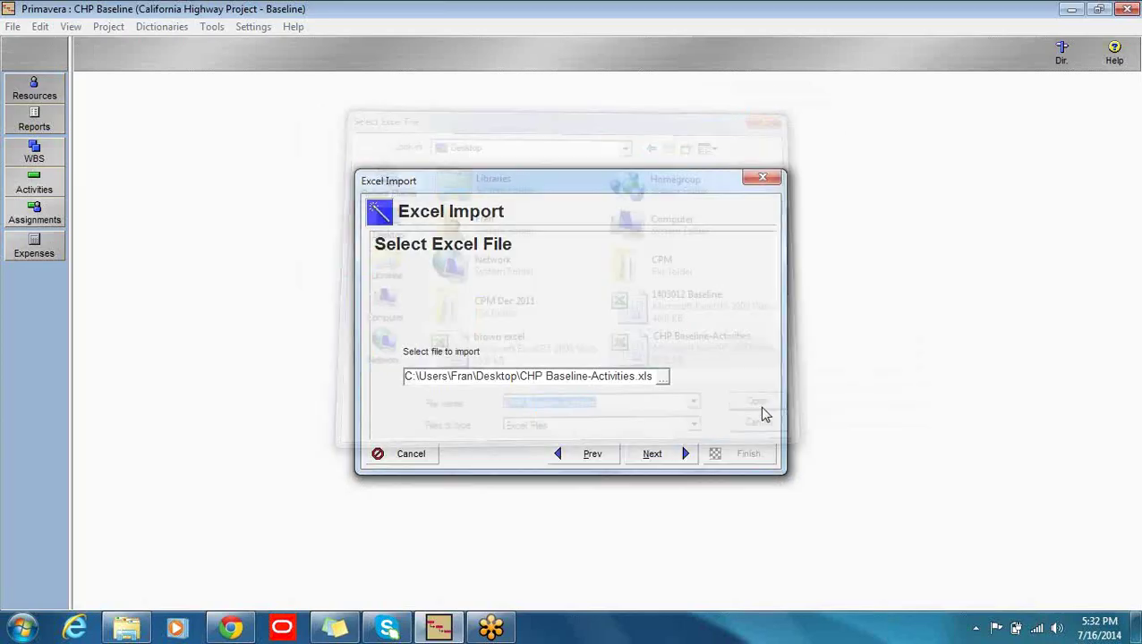
left_click(663, 458)
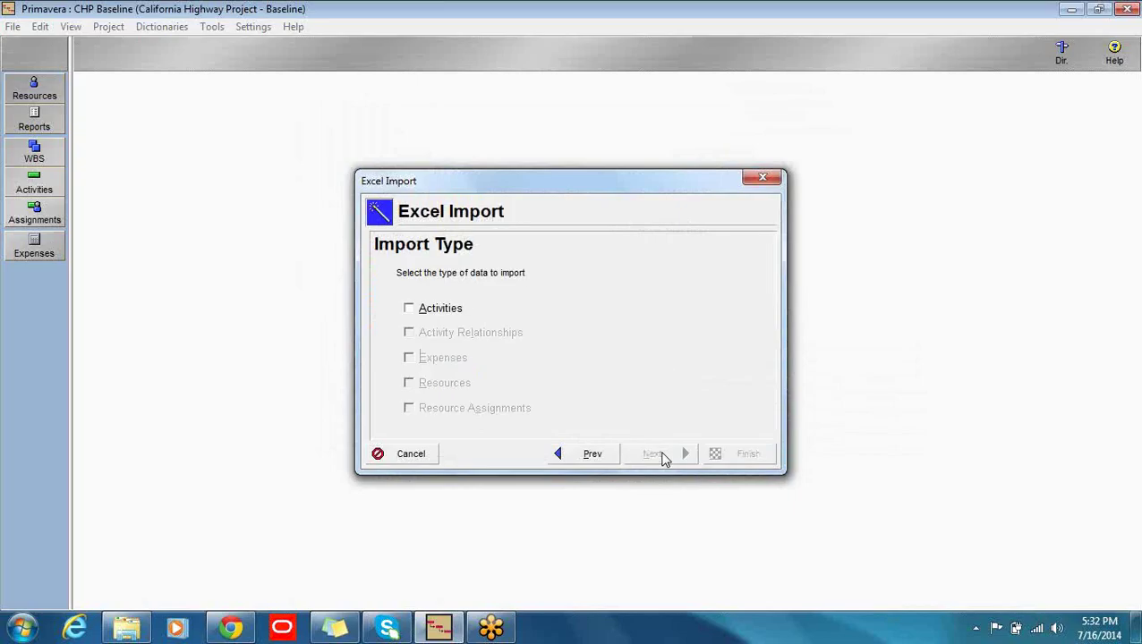
- Select Activities as the data type and run the Excel import to completion
left_click(409, 311)
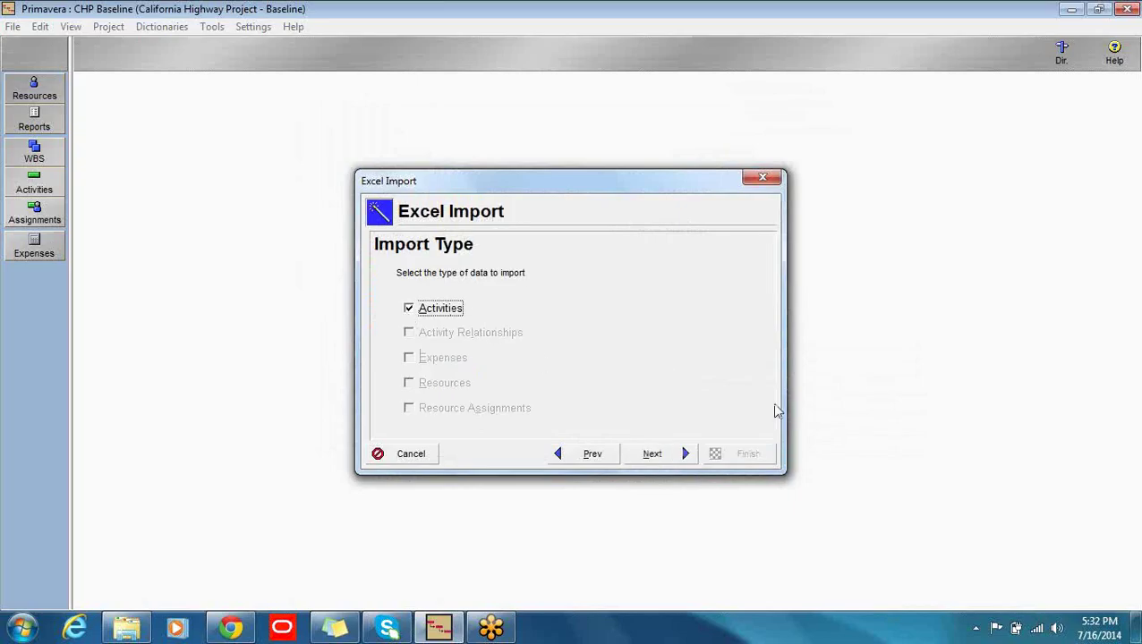
left_click(668, 457)
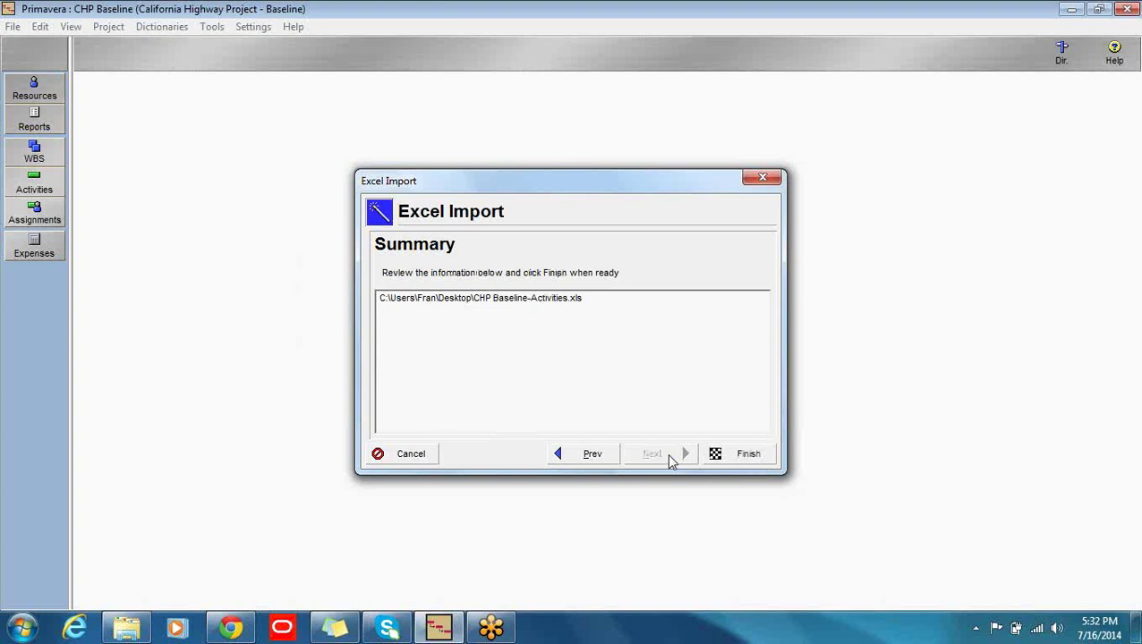
left_click(757, 457)
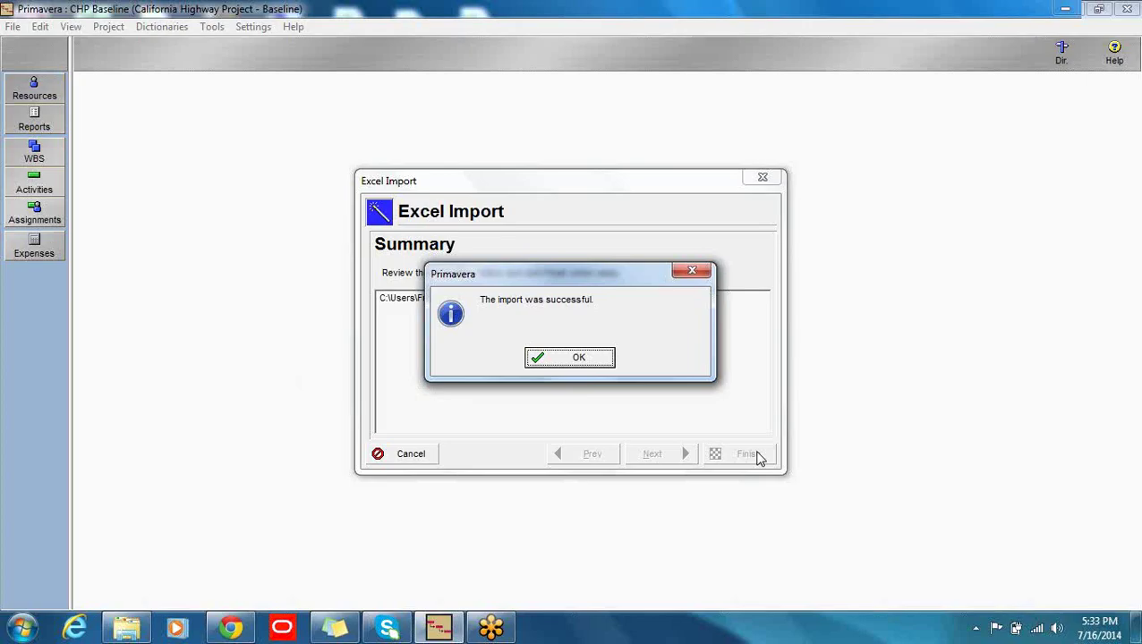
left_click(577, 363)
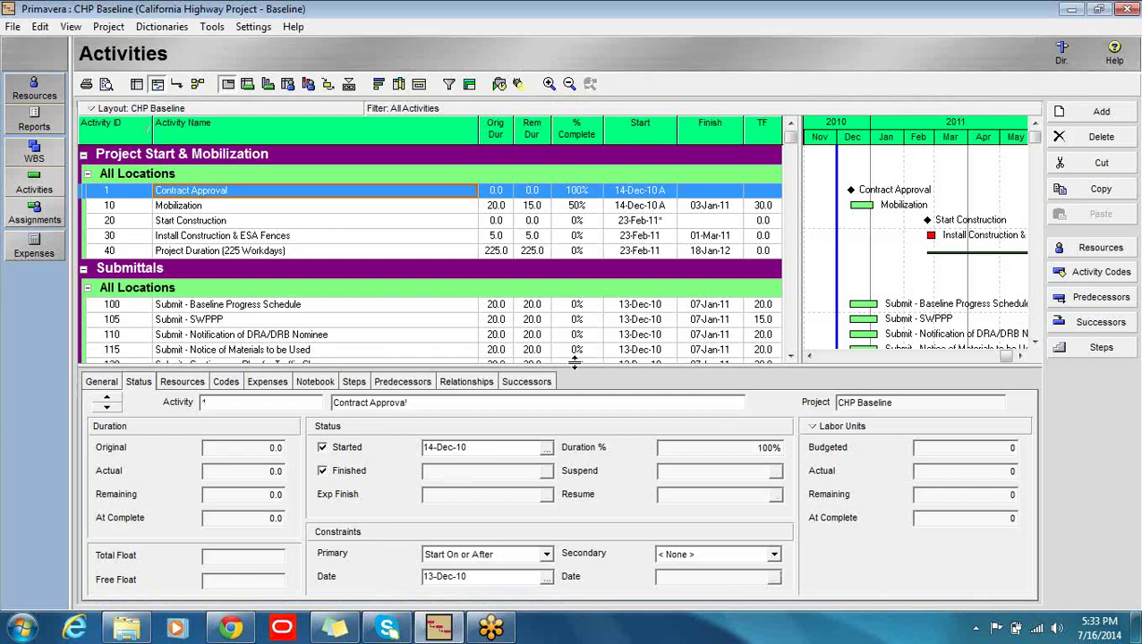
- Check the imported remaining duration, percent complete and start values of the Contract Approval and Mobilization activities
left_click(541, 193)
left_click(576, 193)
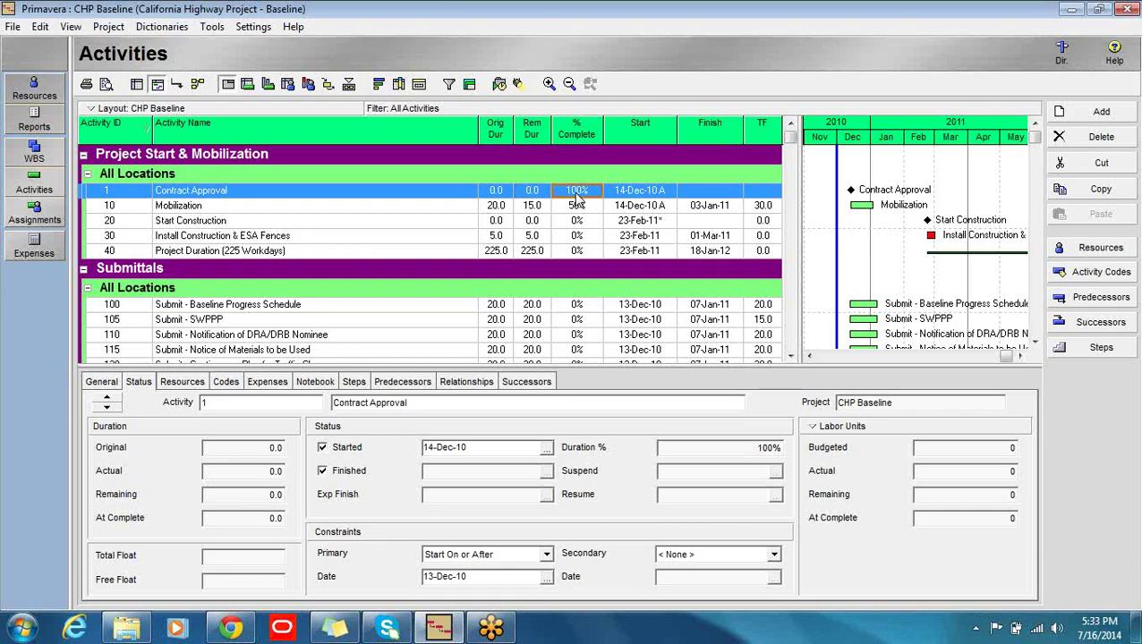
left_click(642, 197)
left_click(535, 208)
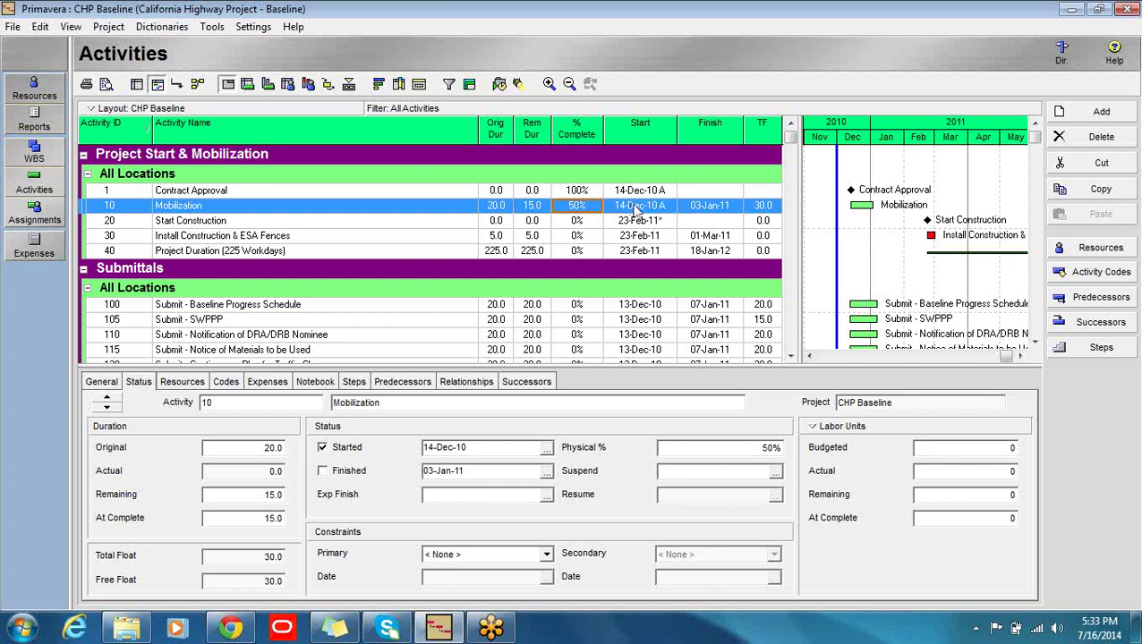
- View the current data date in the Schedule dialog and close it without scheduling the project
key("F9")
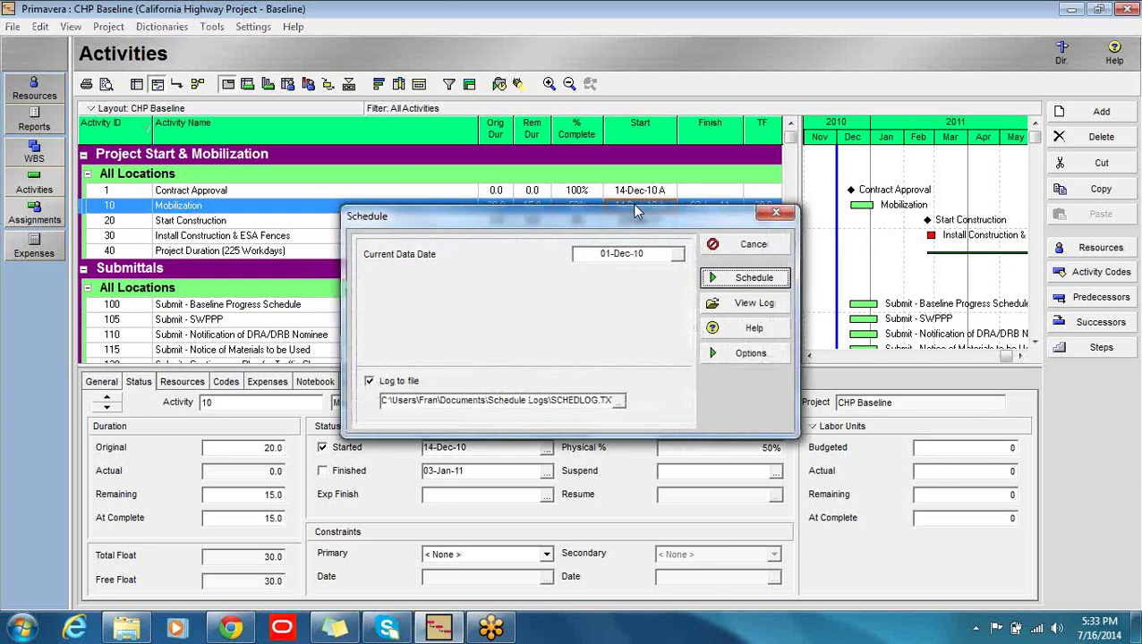
left_click(742, 245)
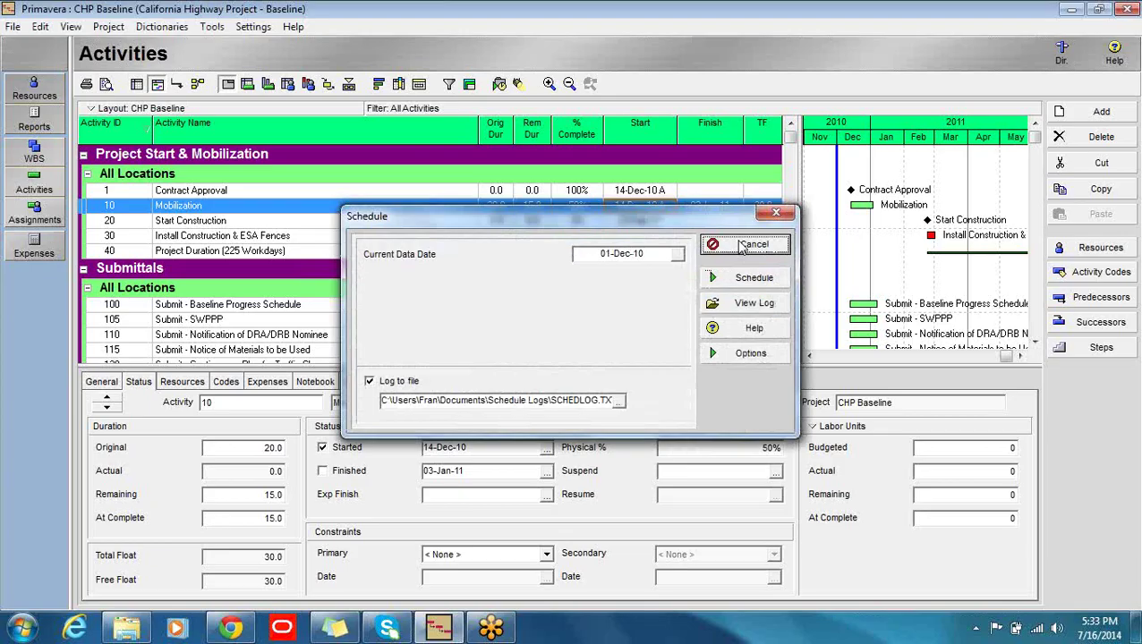
left_click(742, 246)
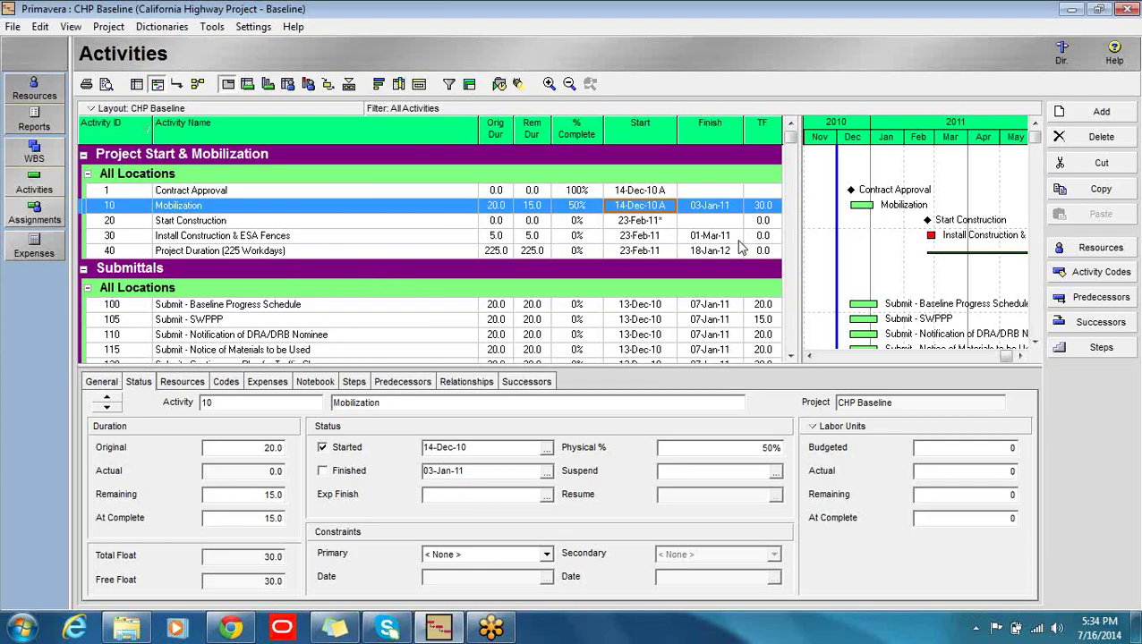